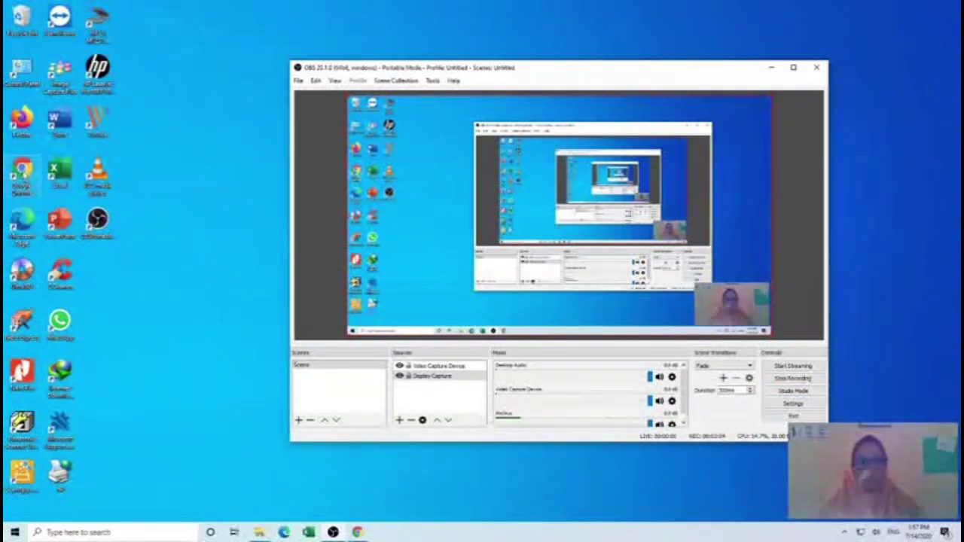
- Launch Google Chrome from its desktop shortcut
click(23, 179)
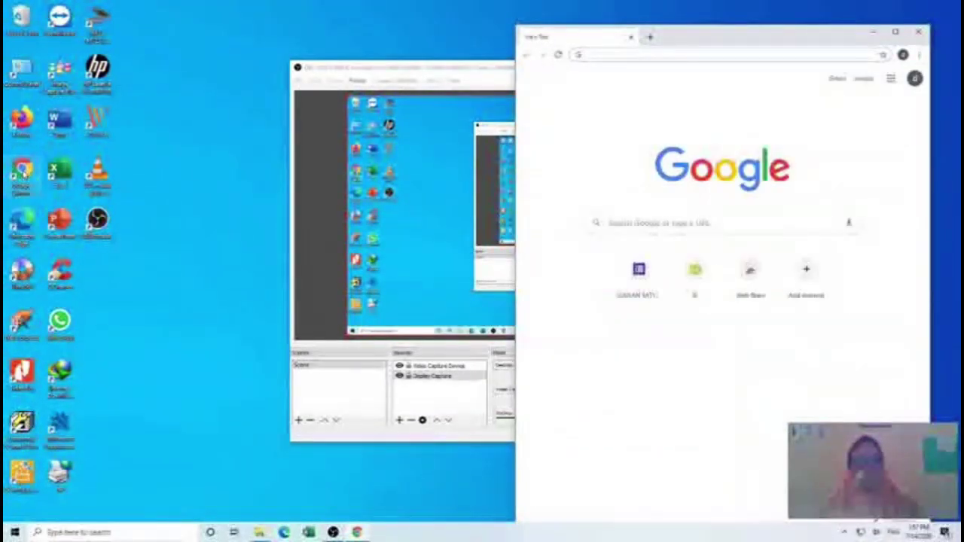
- Maximize Chrome, load the USULAN SATYALANCANA KARYA SATYA form, and follow its bit.ly sample-documents link
click(895, 33)
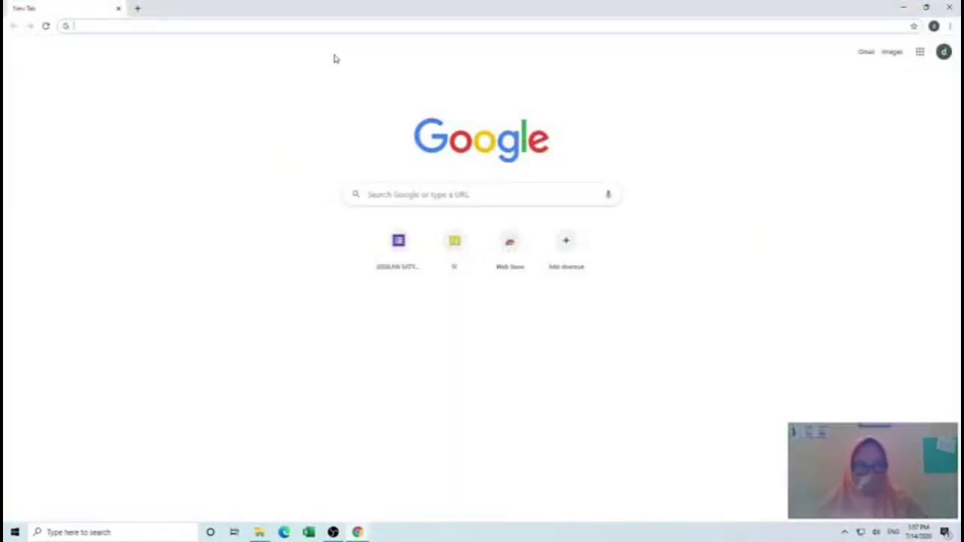
text(b)
key(Return)
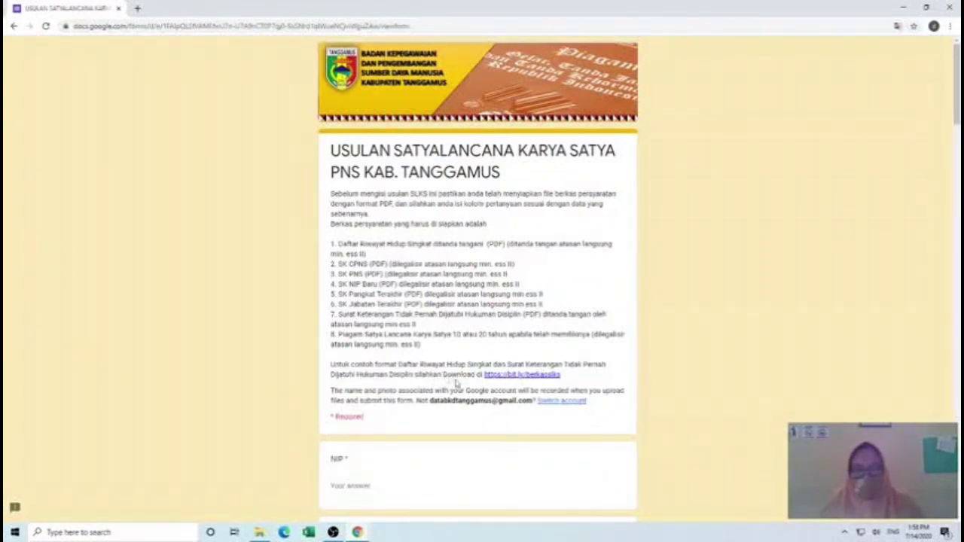
click(511, 377)
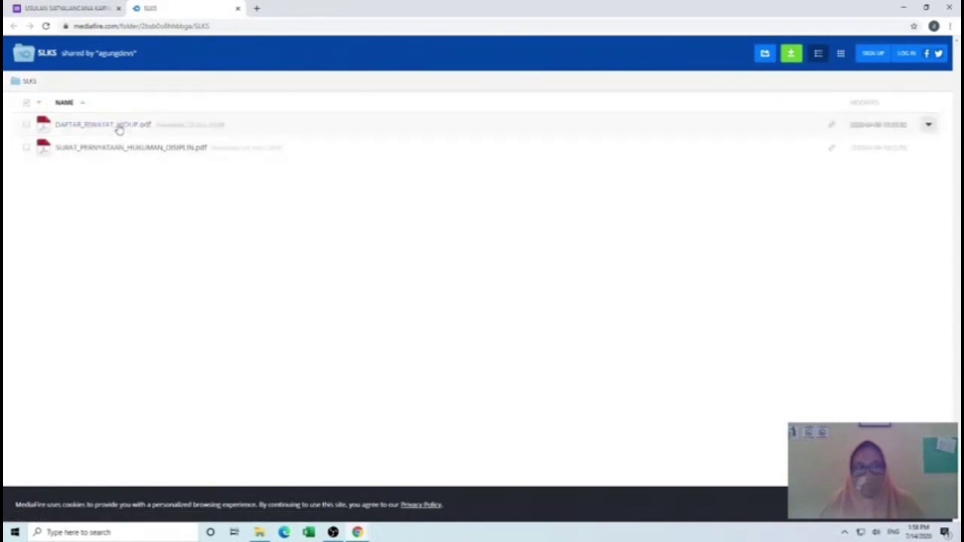
- Download DAFTAR_RIWAYAT_HIDUP.pdf from MediaFire via IDM and open it in Nitro Pro
click(119, 126)
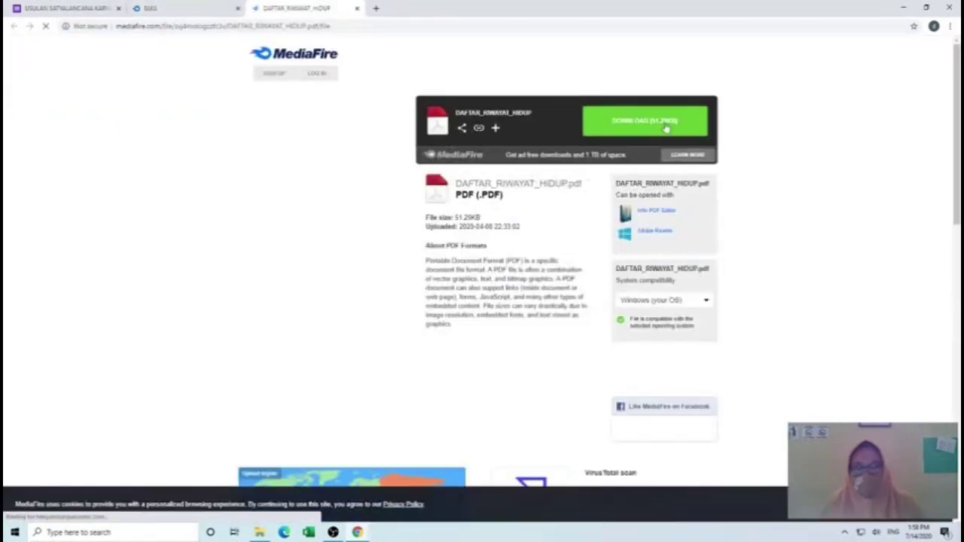
click(650, 123)
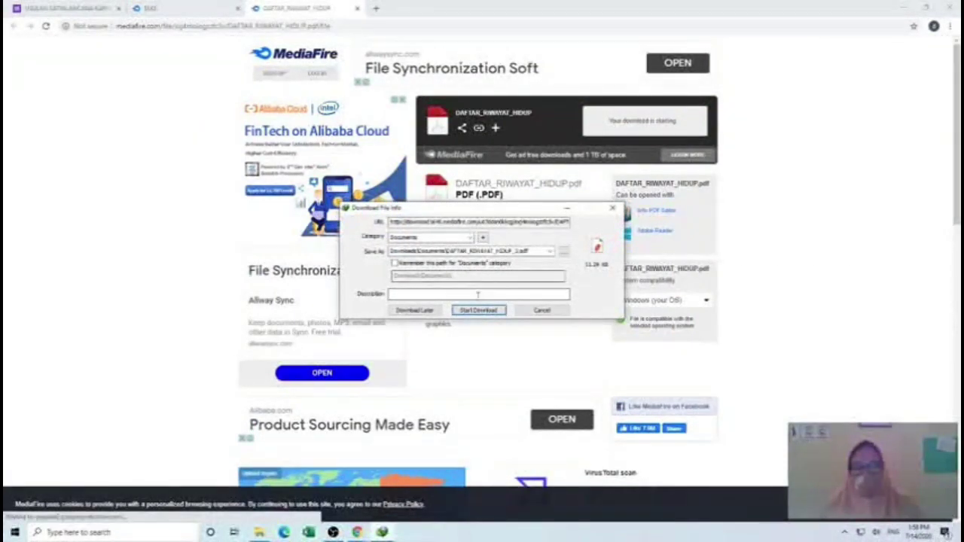
click(480, 310)
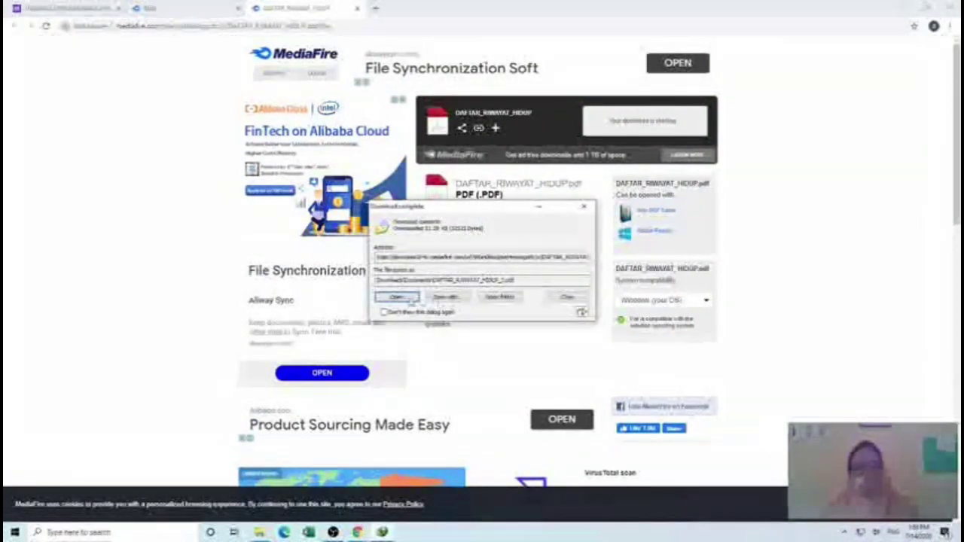
click(397, 298)
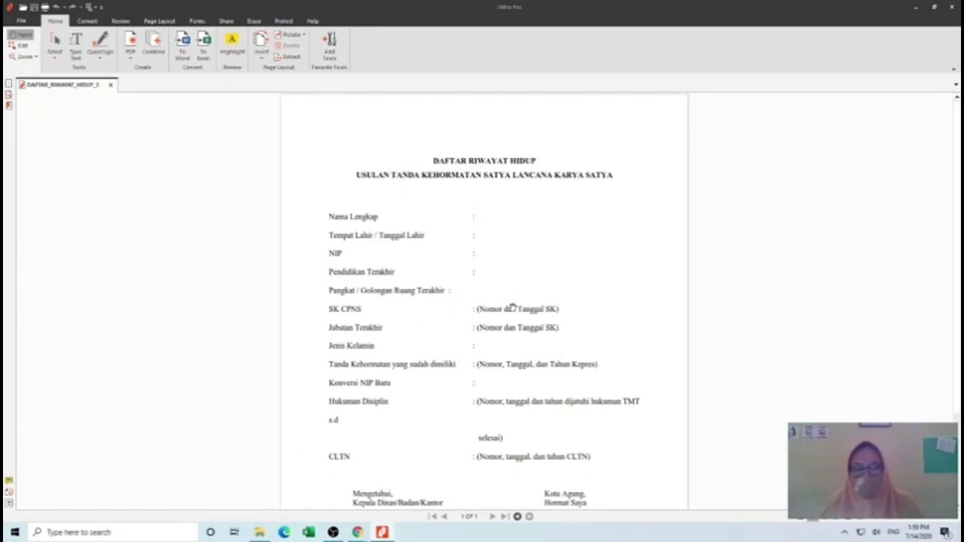
- Scroll through the CV template, then close Nitro Pro and the MediaFire file tab
scroll(513, 307, down, 3)
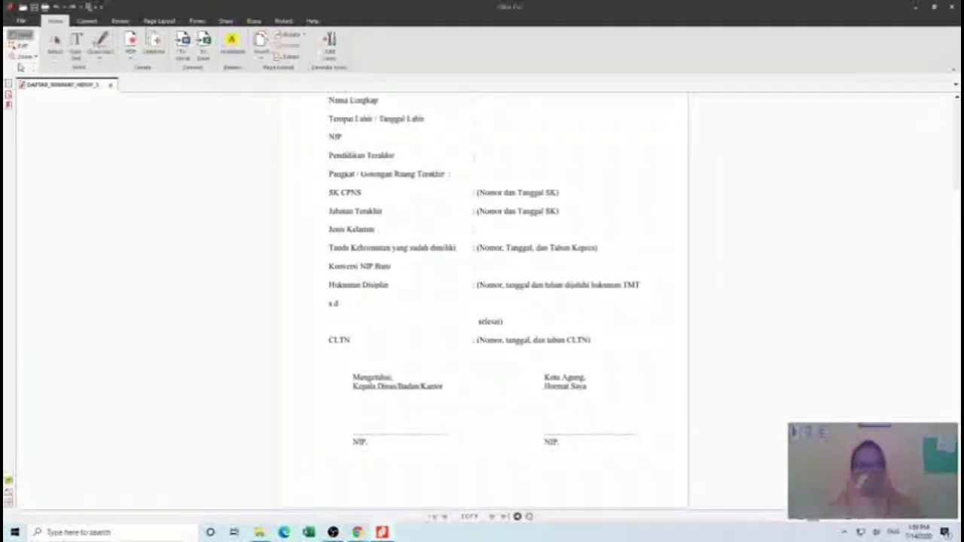
click(951, 7)
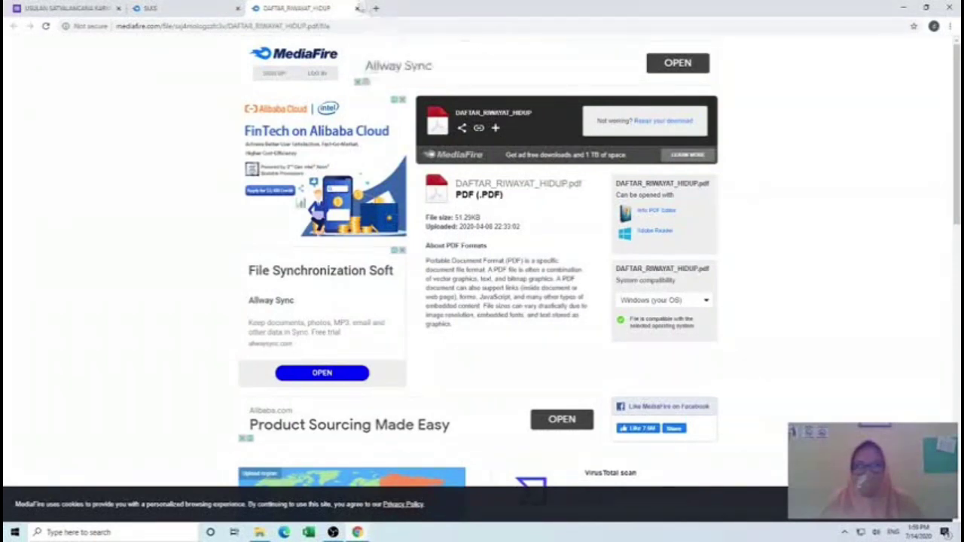
click(358, 7)
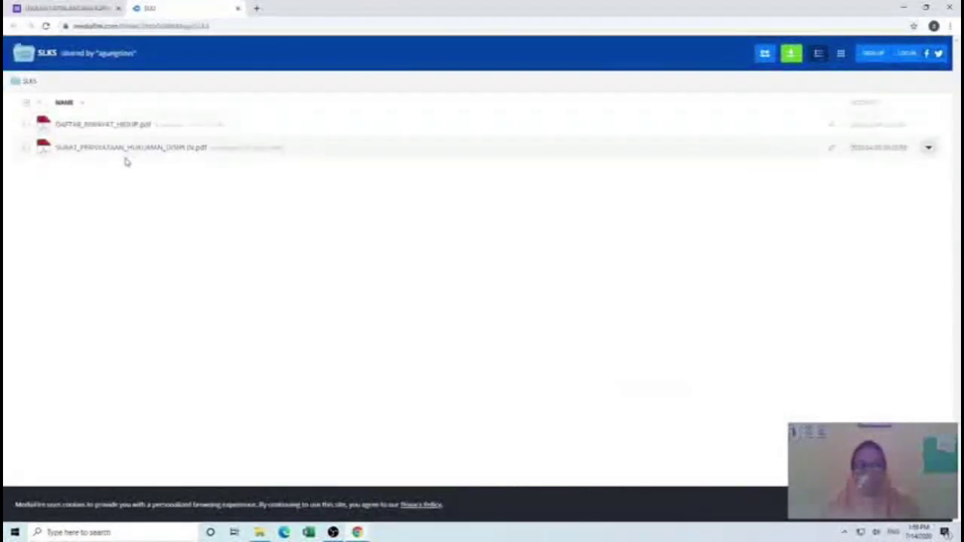
- Download SURAT_PERNYATAAN_HUKUMAN_DISIPLIN.pdf from MediaFire via IDM and open it in Nitro Pro
click(128, 150)
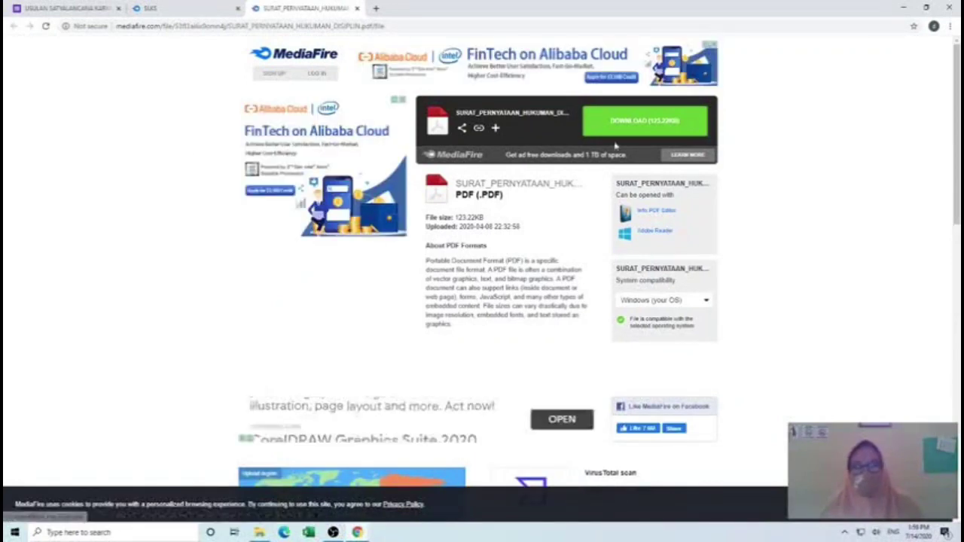
click(629, 125)
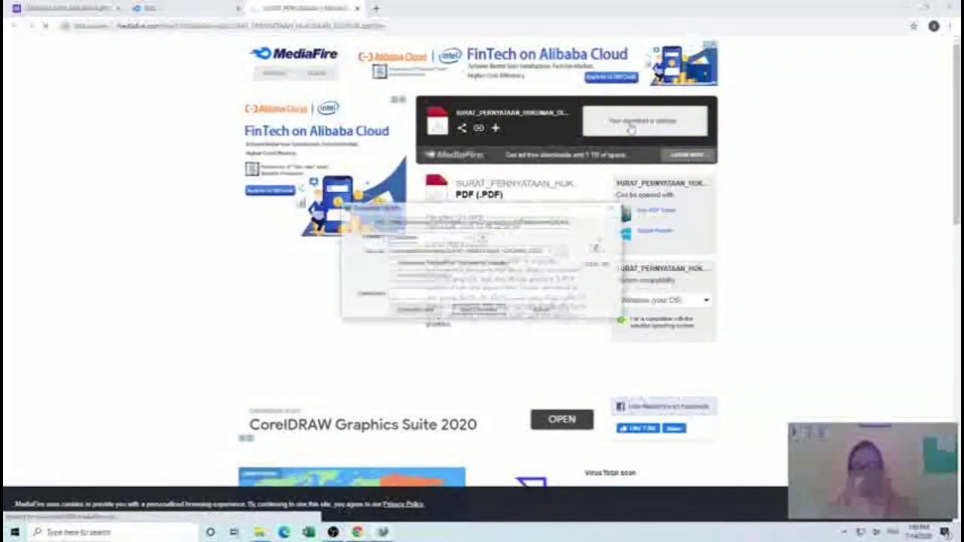
click(478, 310)
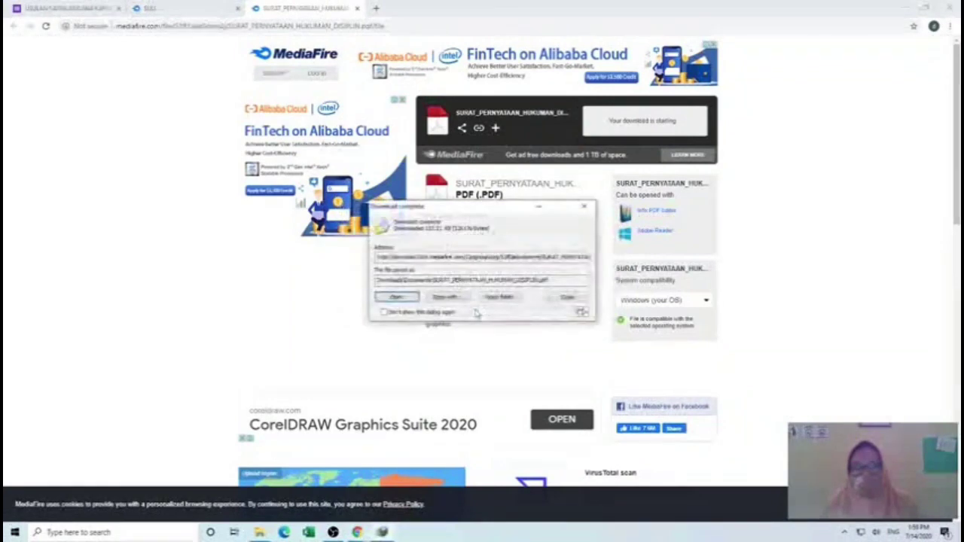
click(401, 298)
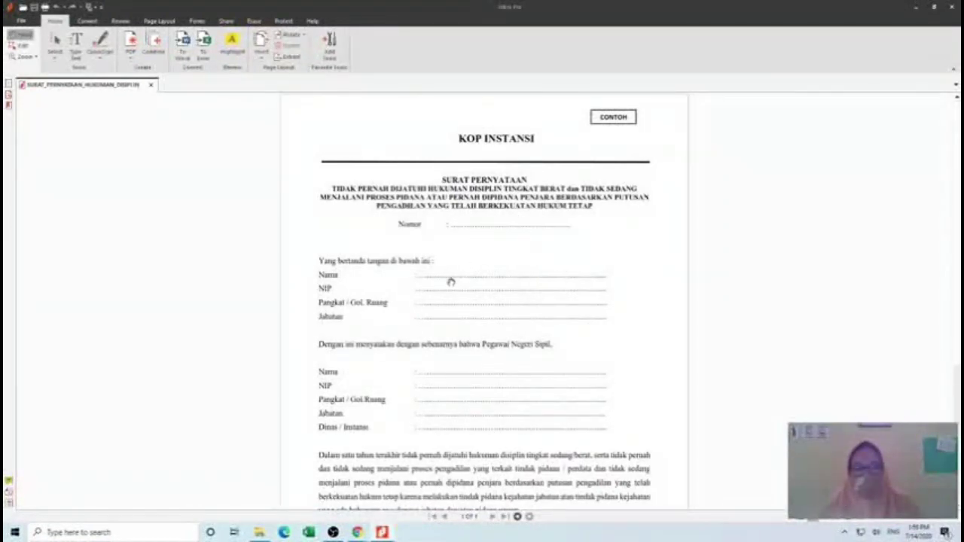
- Read the disciplinary-statement PDF down to its signature lines, then close Nitro Pro
scroll(458, 312, down, 3)
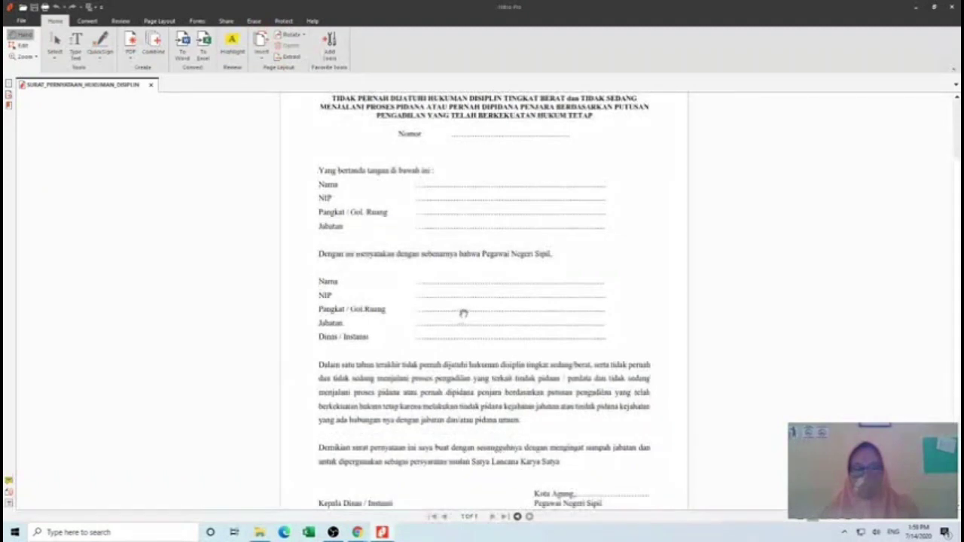
scroll(463, 313, down, 2)
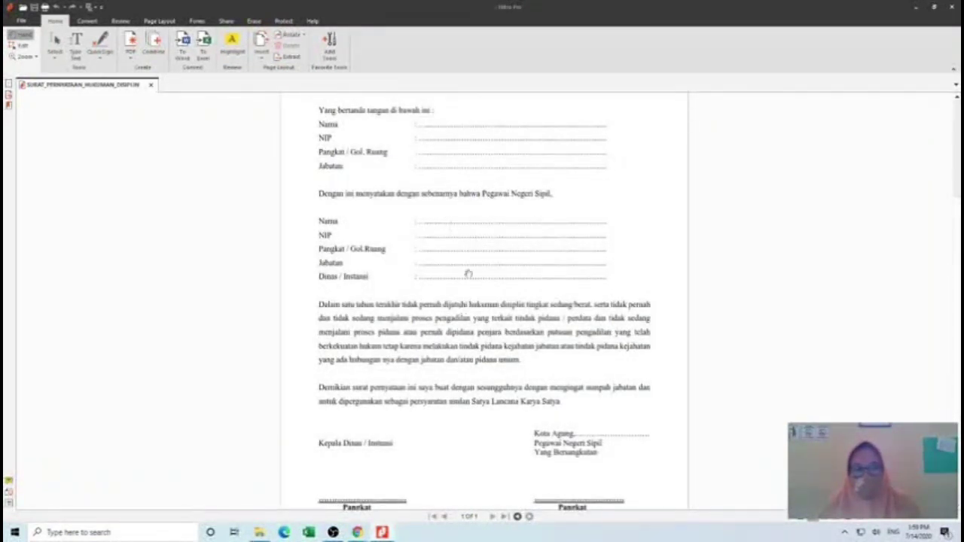
scroll(485, 404, down, 2)
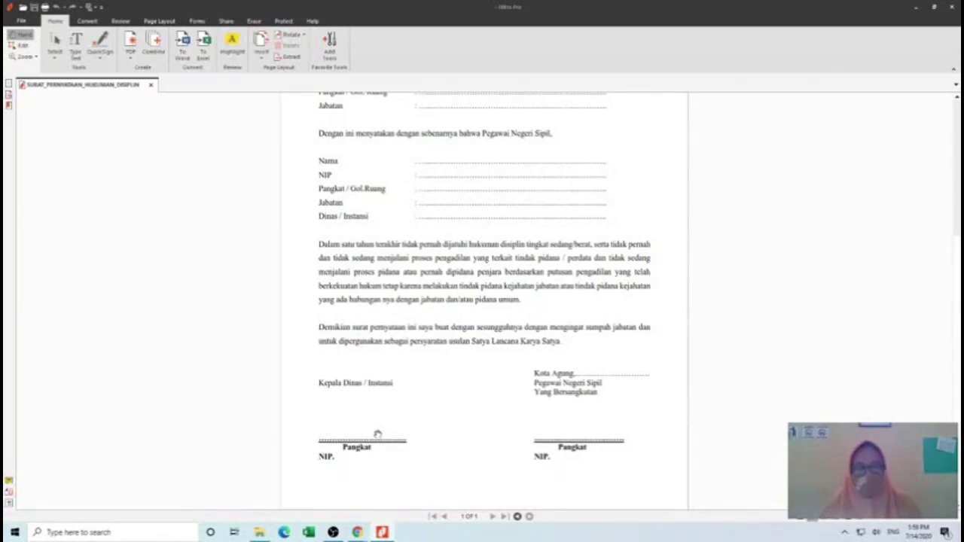
scroll(377, 435, up, 7)
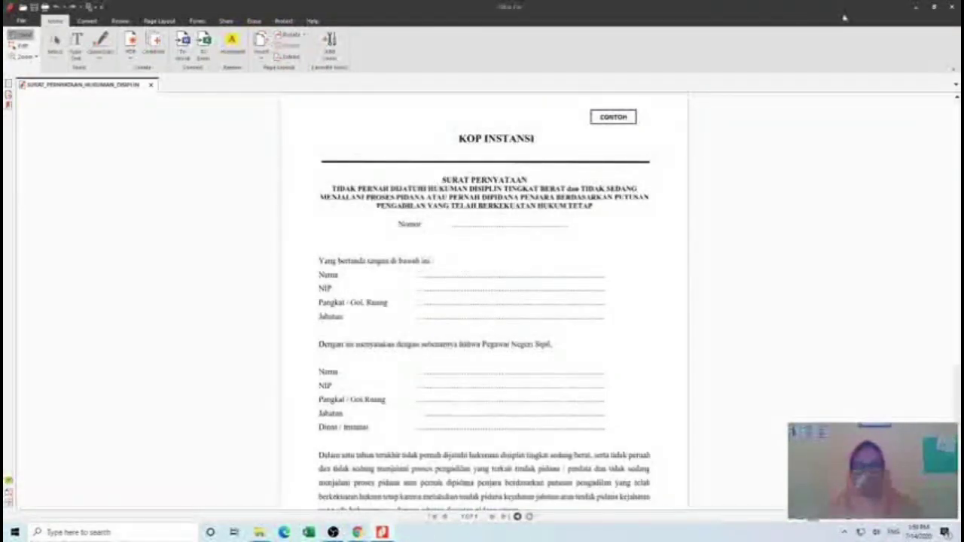
click(950, 7)
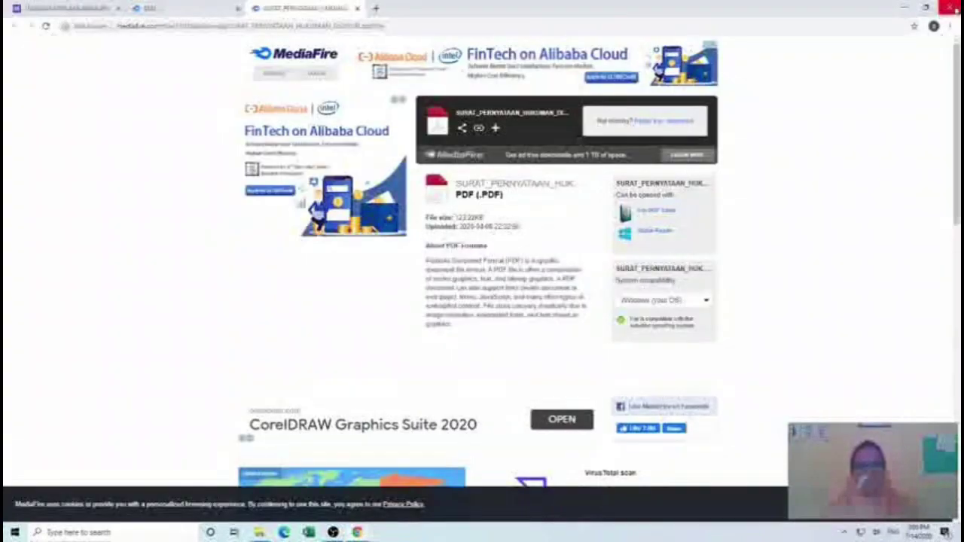
- Close Chrome, relaunch it, and reopen the proposal form from the autocompleted address
click(950, 6)
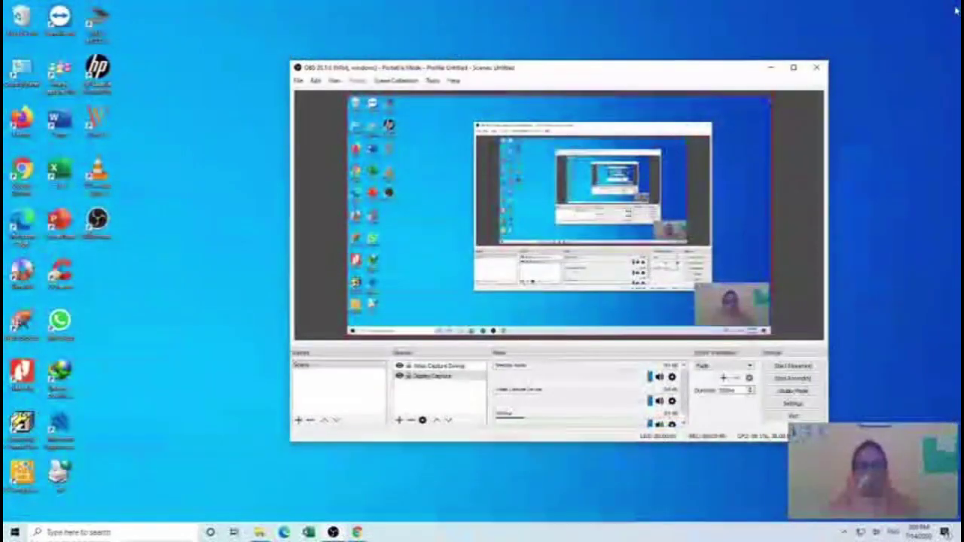
click(22, 173)
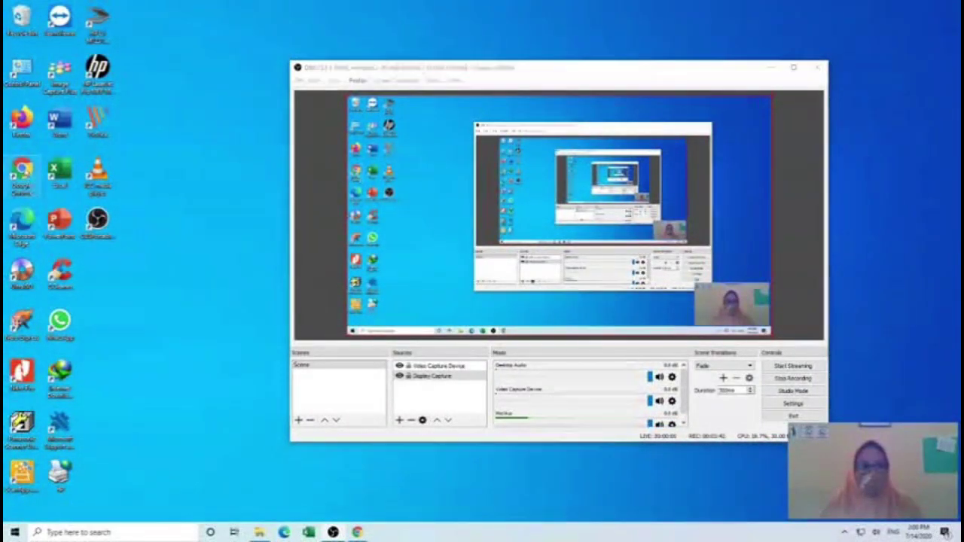
click(22, 173)
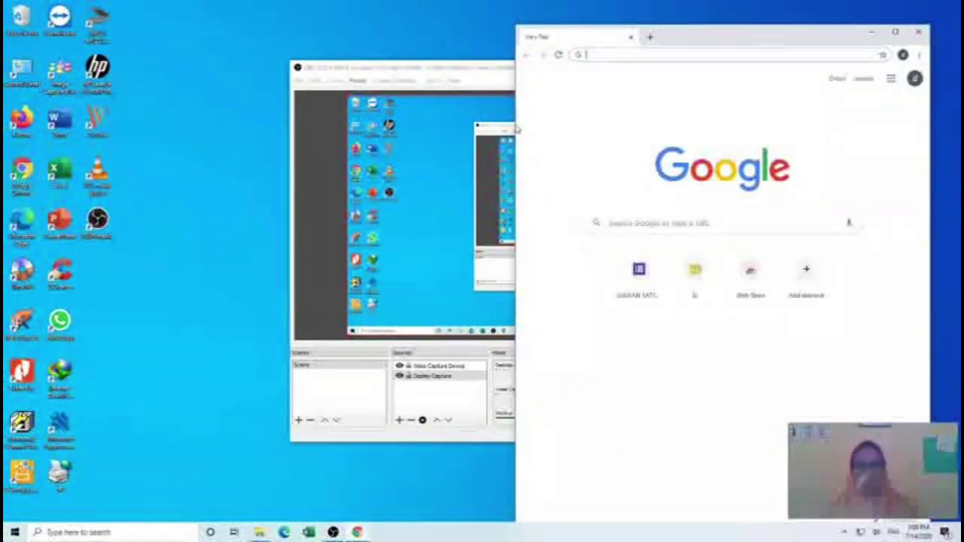
text(b)
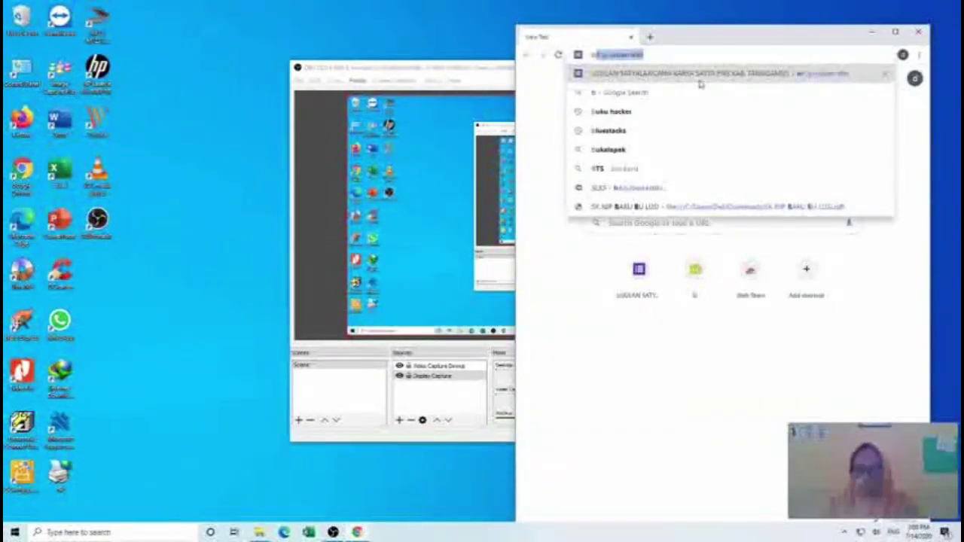
key(Return)
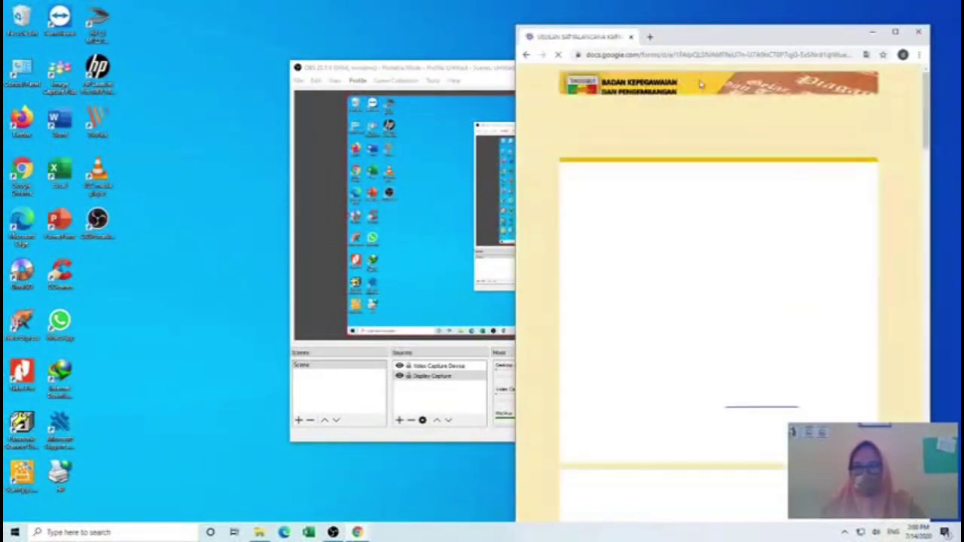
- Maximize the browser window and put the cursor in the NIP answer box
scroll(617, 271, down, 3)
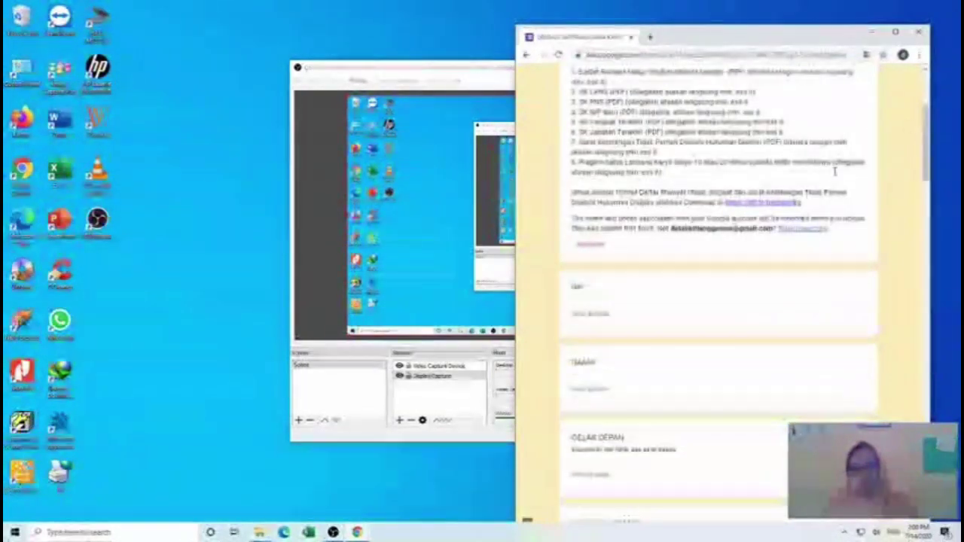
click(894, 32)
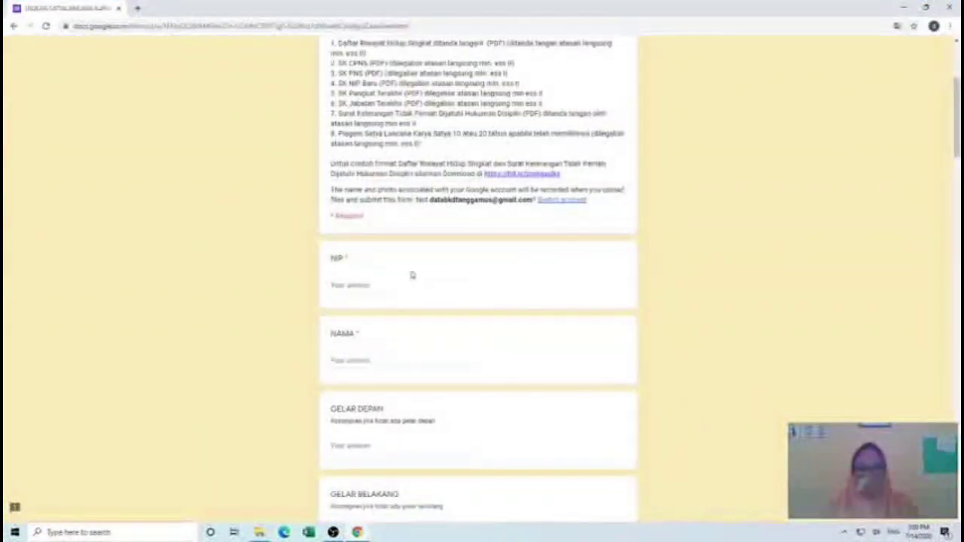
scroll(391, 284, up, 1)
scroll(392, 284, down, 2)
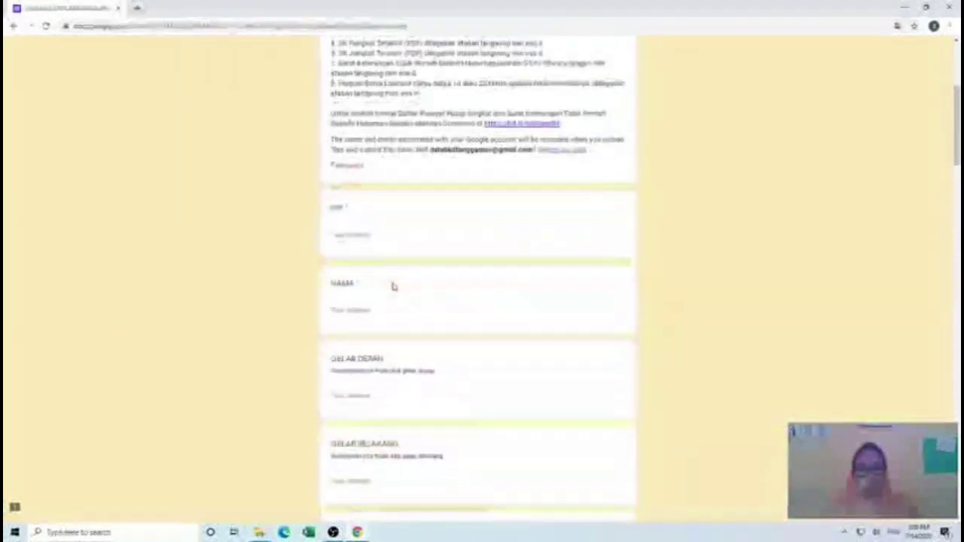
click(352, 234)
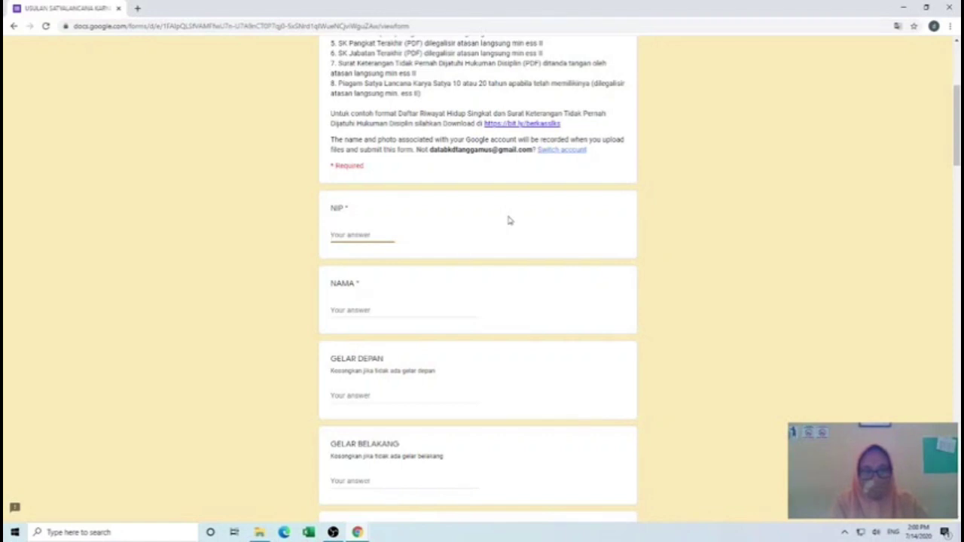
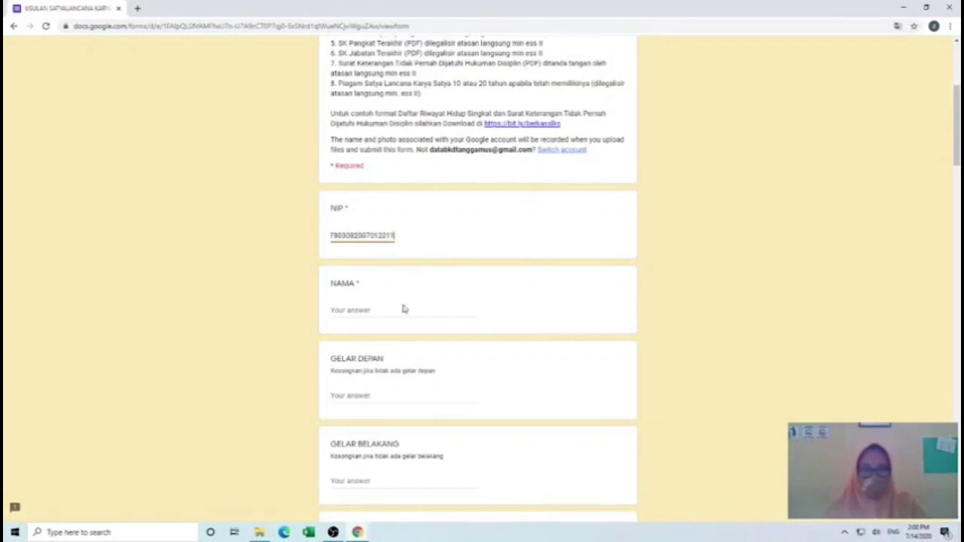
click(381, 312)
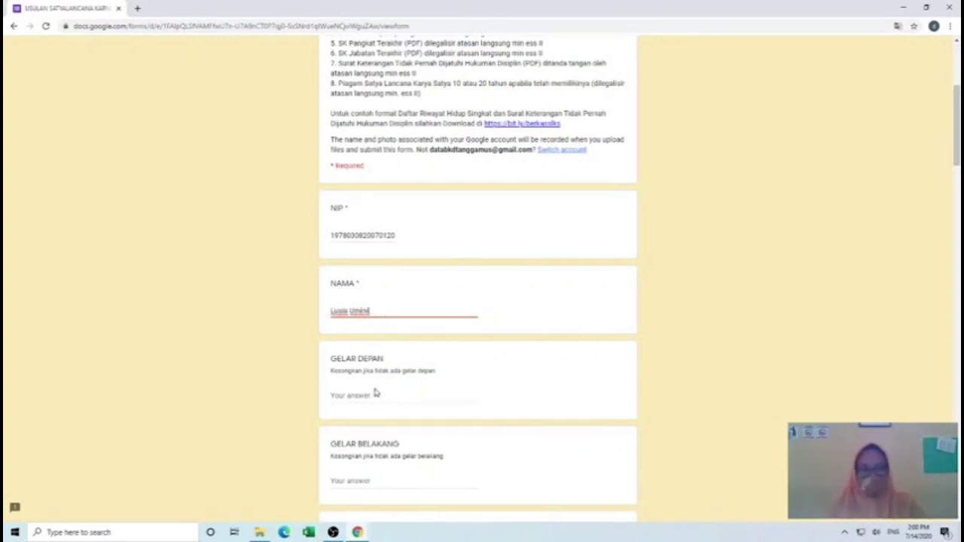
scroll(376, 392, down, 2)
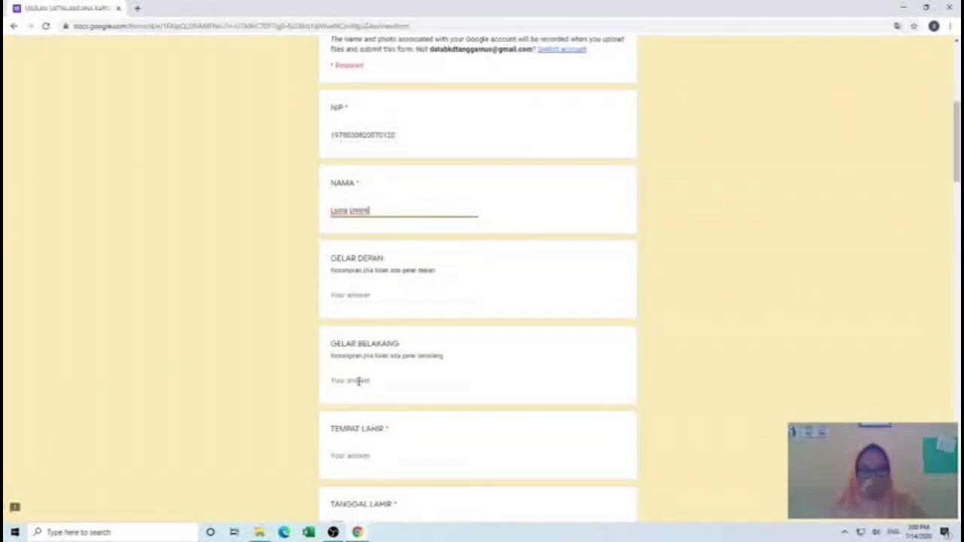
click(358, 381)
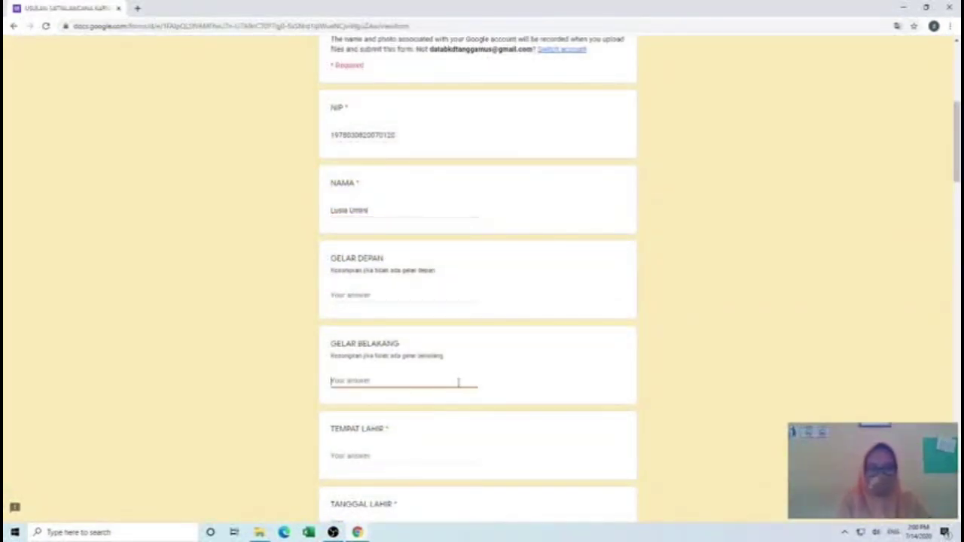
text(S)
key(BackSpace)
text(S.Kom., MM)
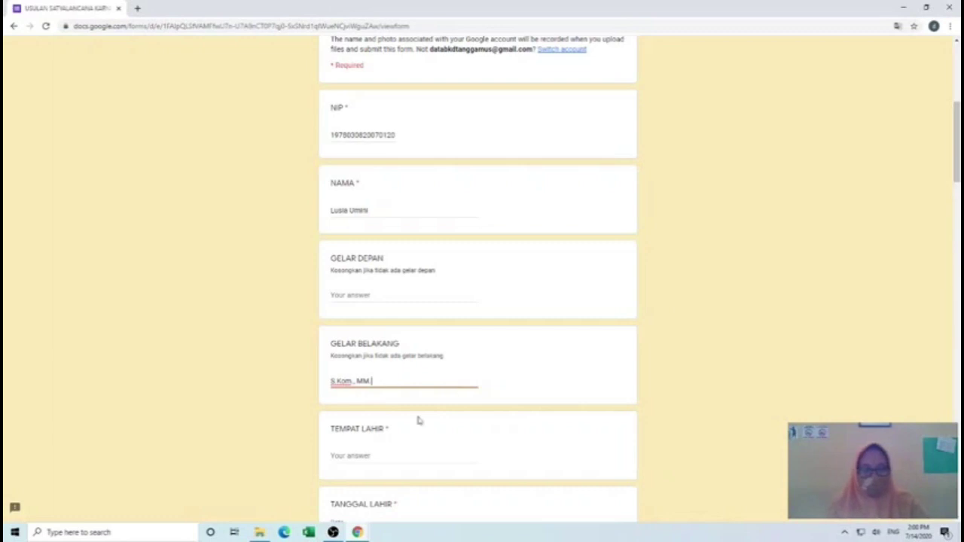
- Answer birthplace Sidoarjo, the employee's birth date, and gender Perempuan
click(372, 454)
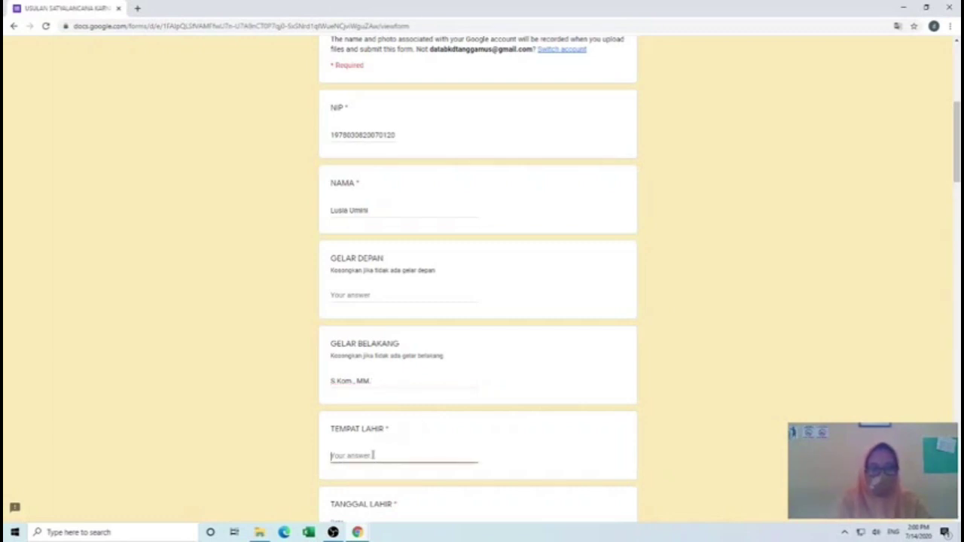
text(S)
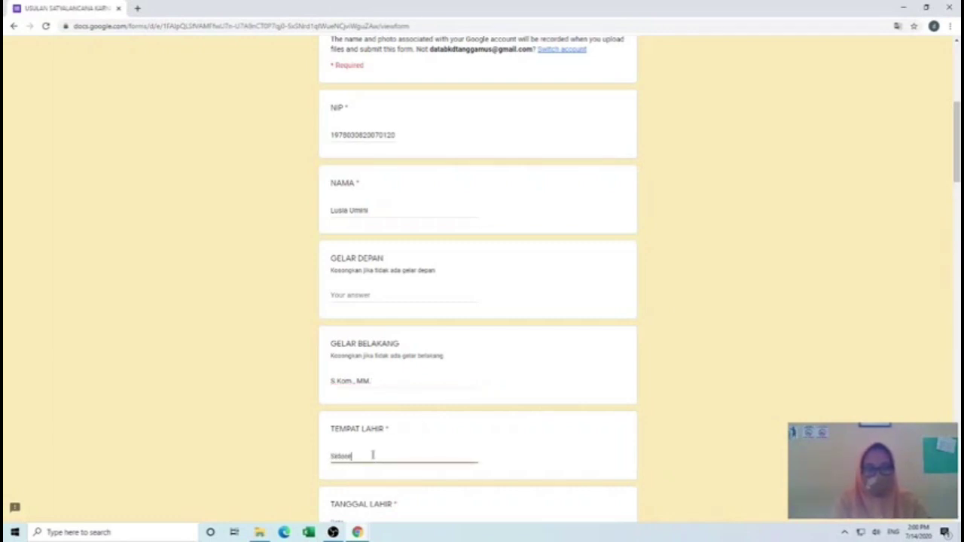
text(idoarjo)
scroll(369, 445, down, 3)
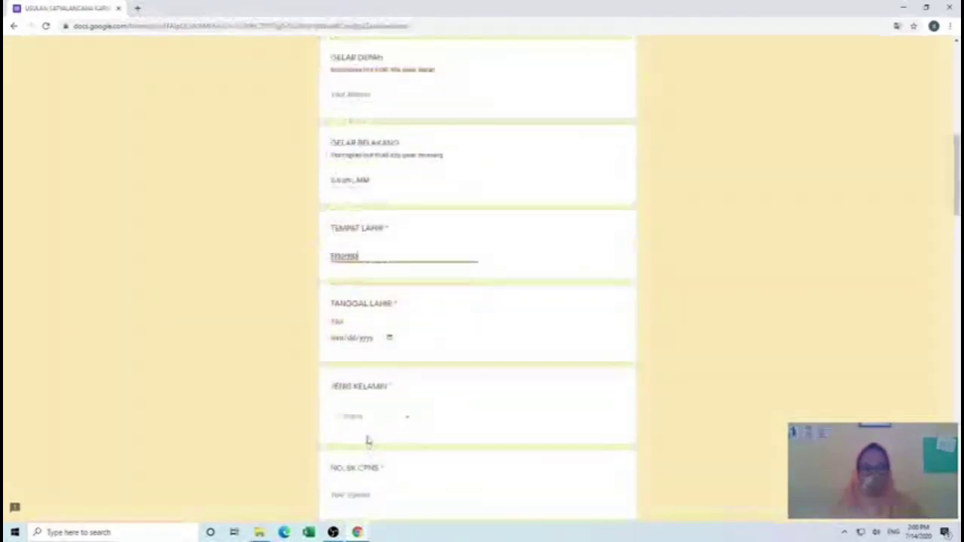
click(338, 341)
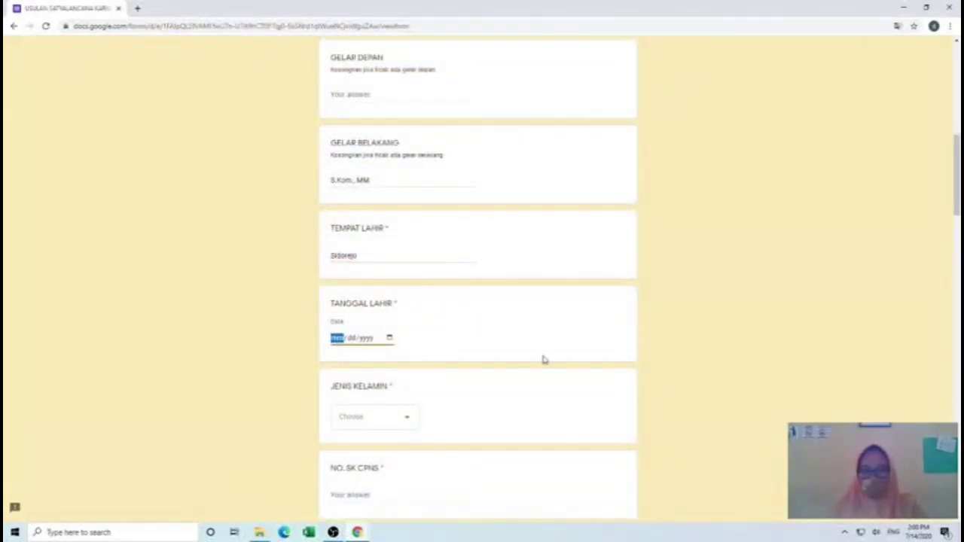
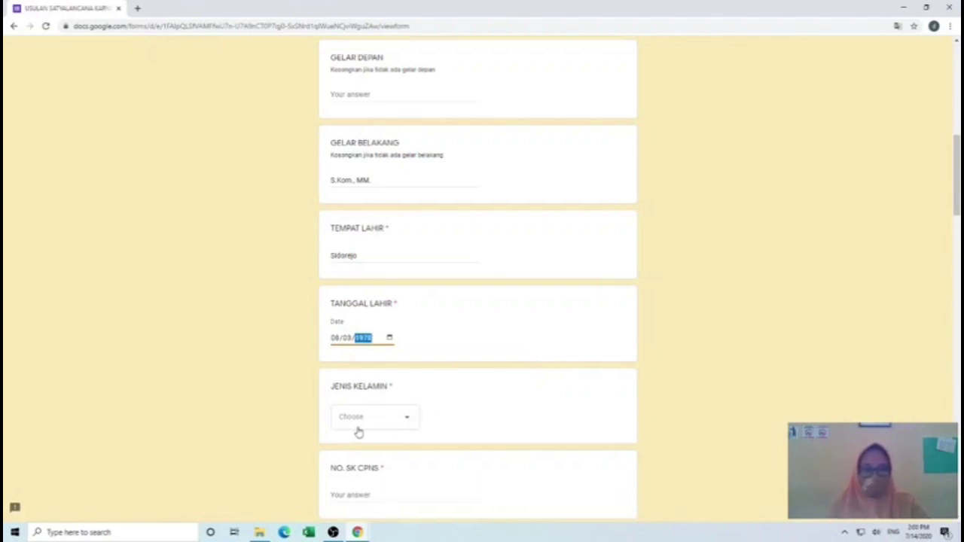
click(359, 431)
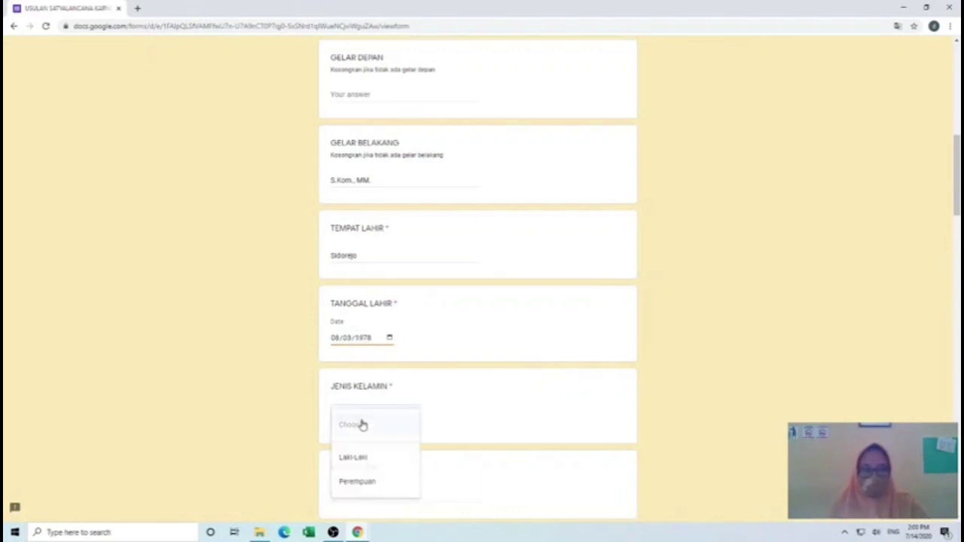
click(362, 483)
- Open the employee's document folder on Data (D:) in File Explorer, then return to the form
scroll(392, 444, down, 3)
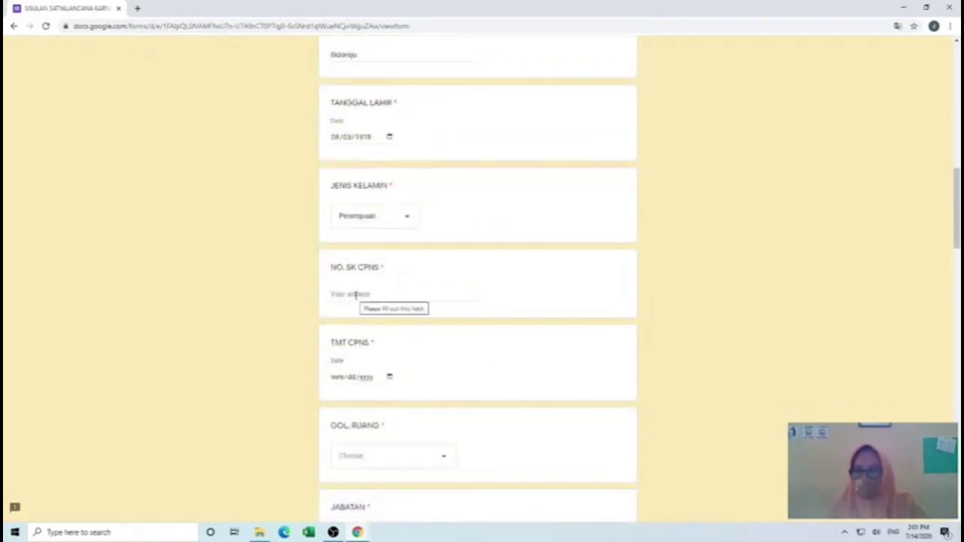
click(356, 294)
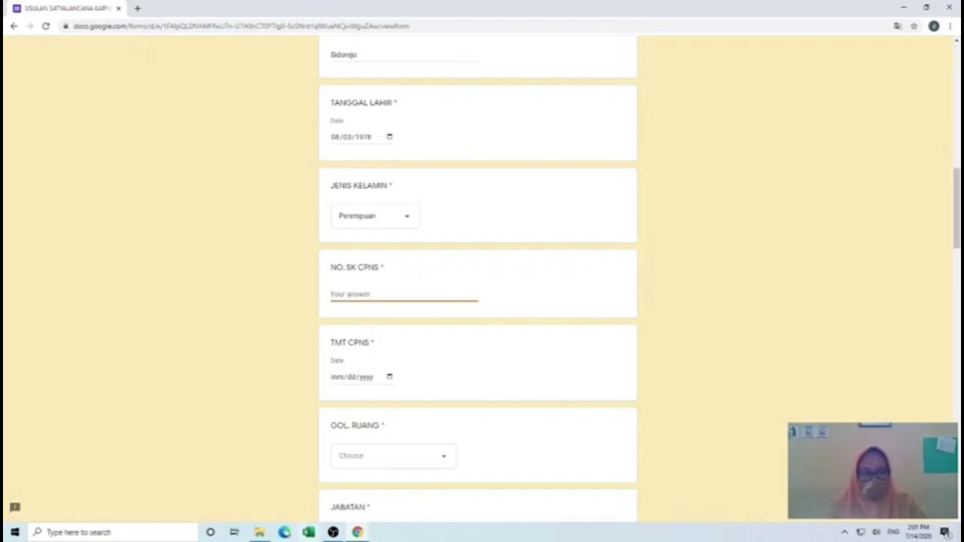
click(259, 532)
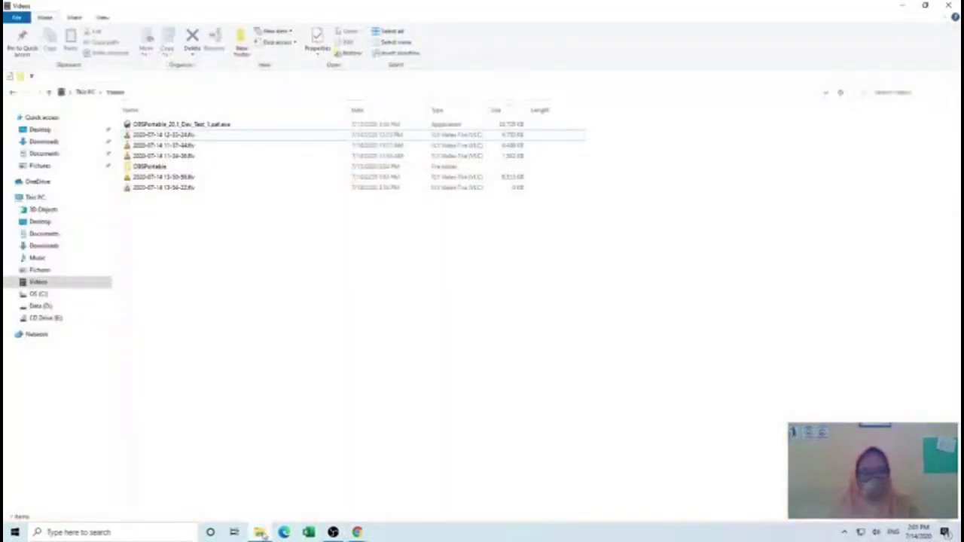
click(58, 307)
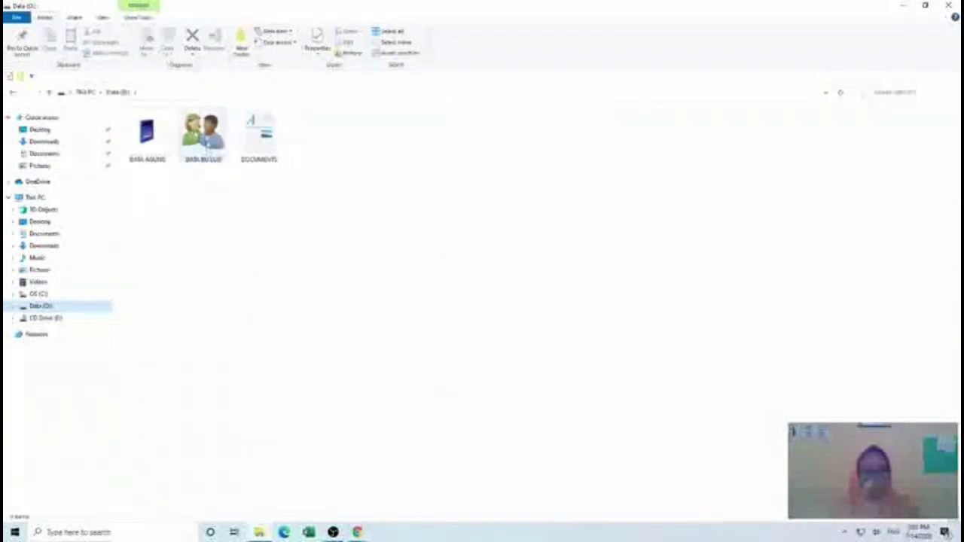
click(206, 140)
double_click(207, 139)
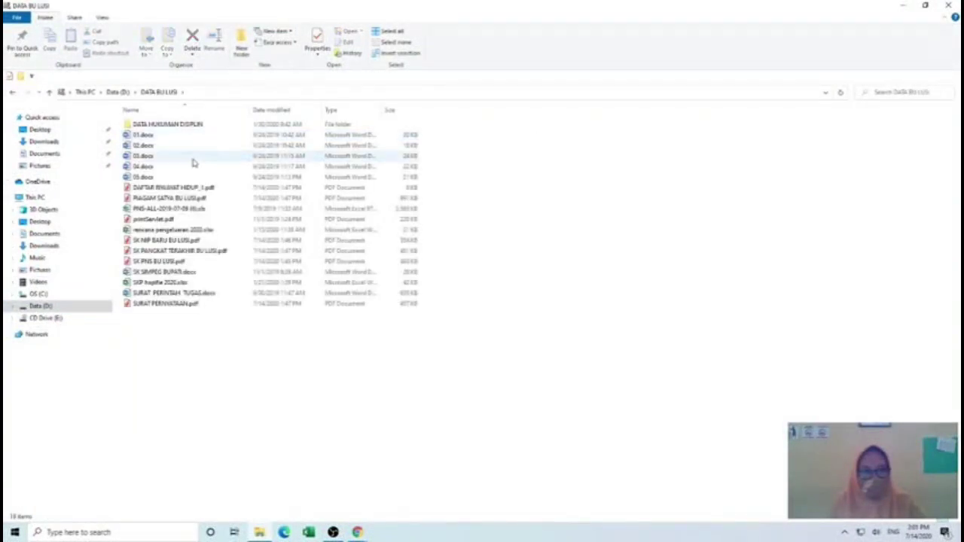
click(358, 532)
mouse_move(358, 532)
click(394, 500)
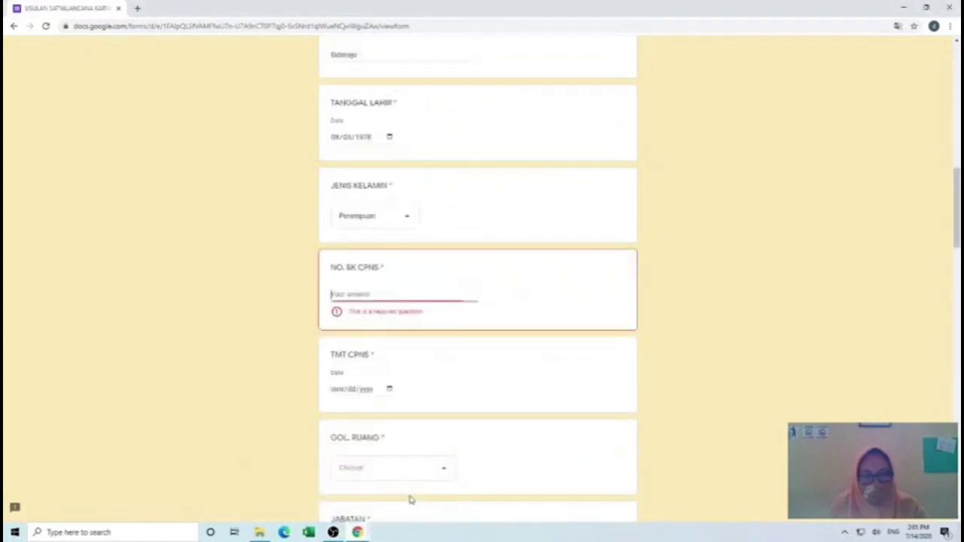
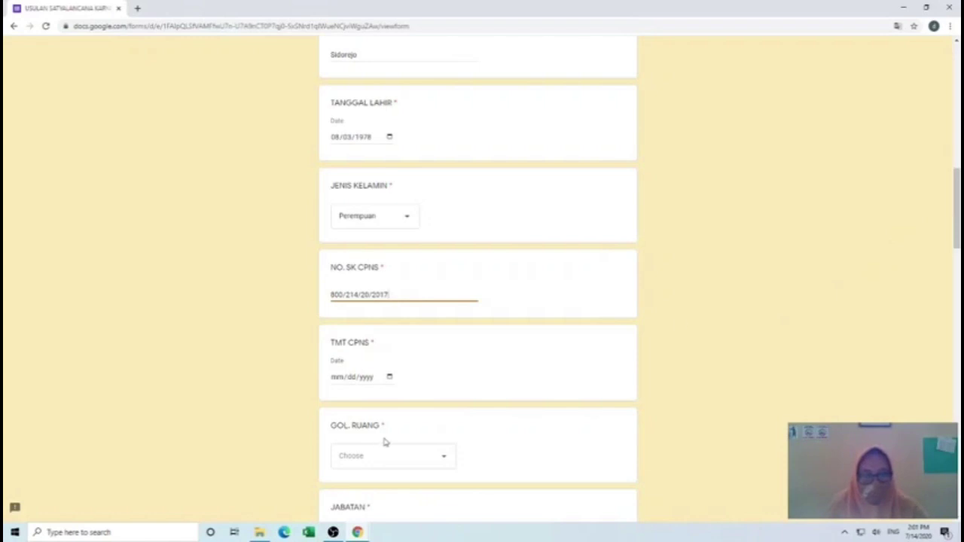
click(336, 382)
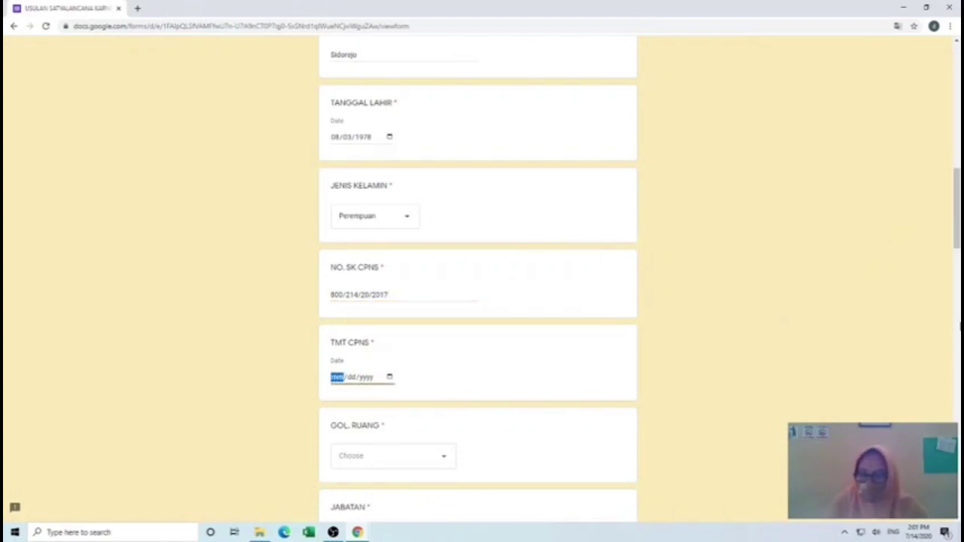
text(01/)
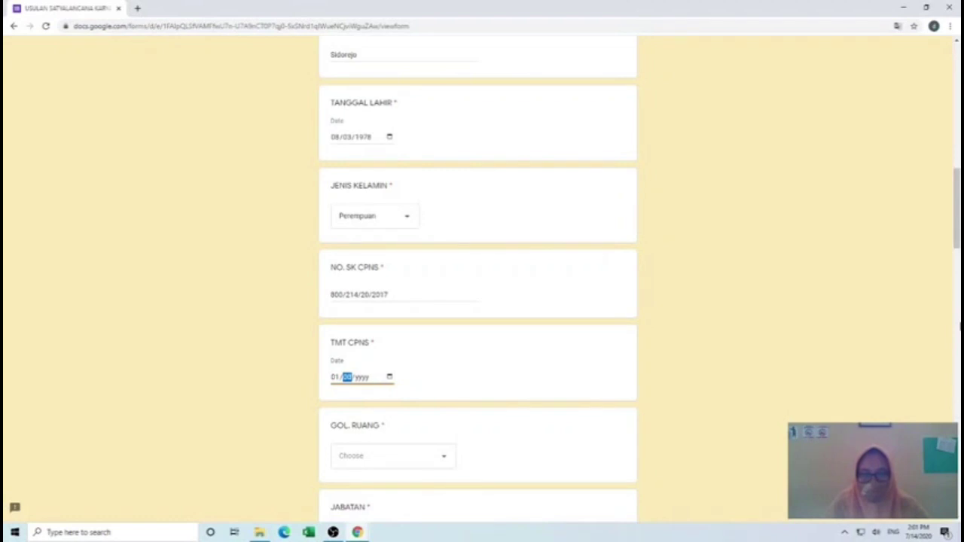
text(01/2002)
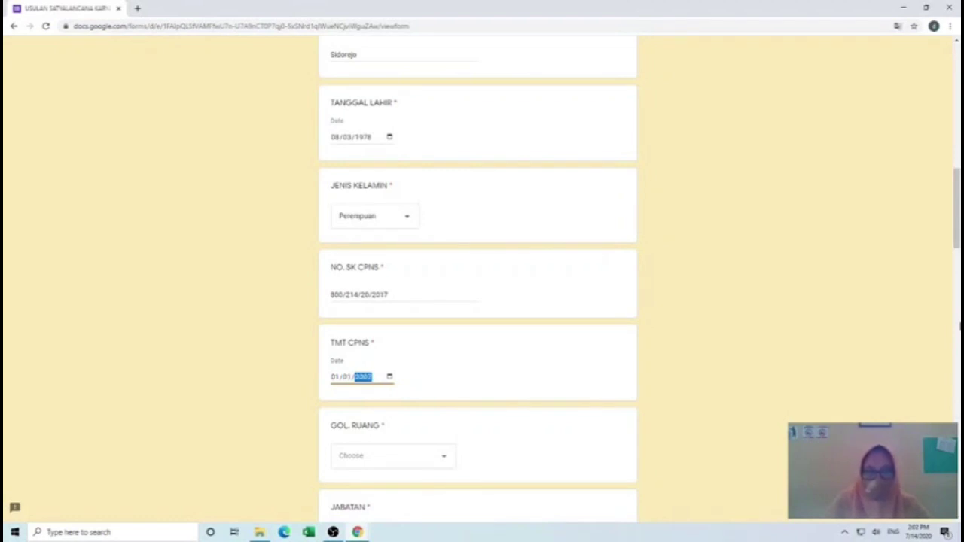
click(396, 312)
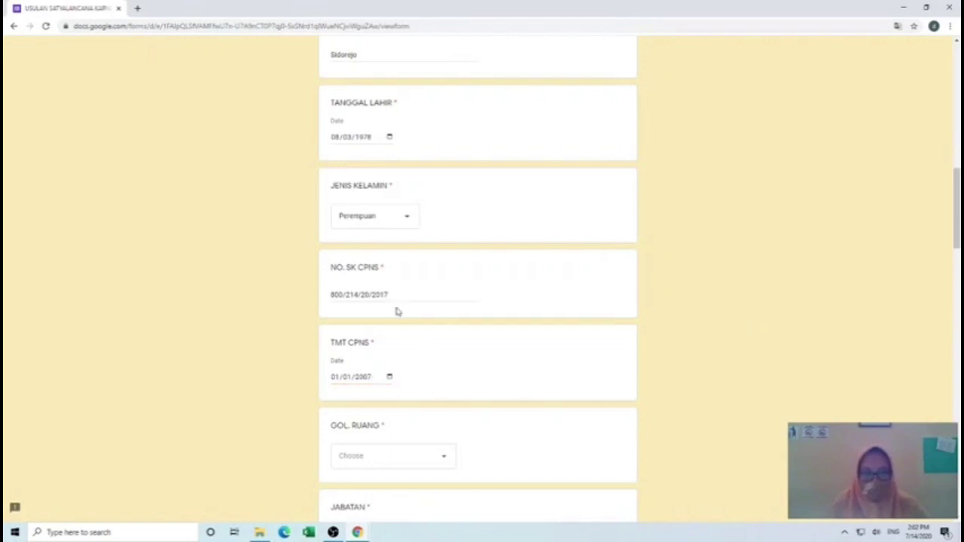
click(392, 294)
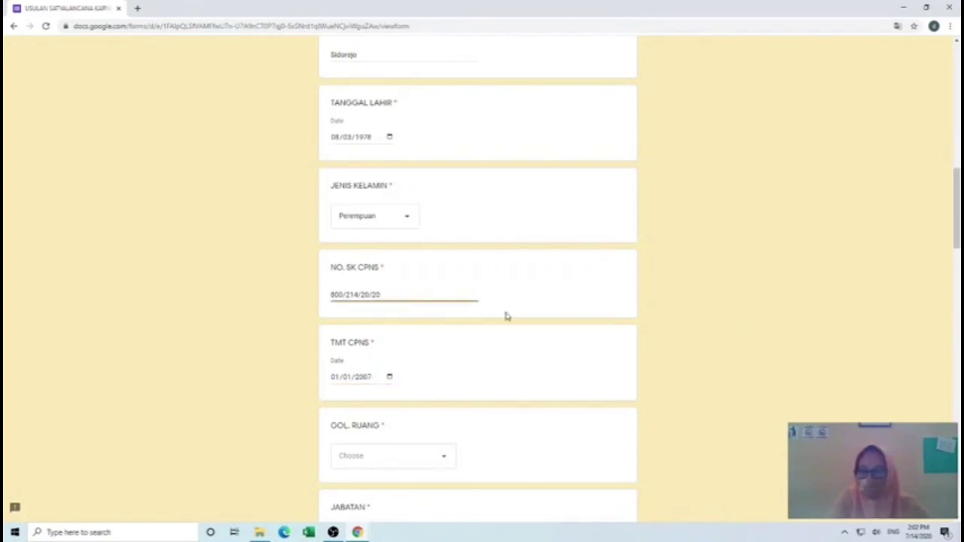
key(BackSpace)
key(BackSpace)
text(07)
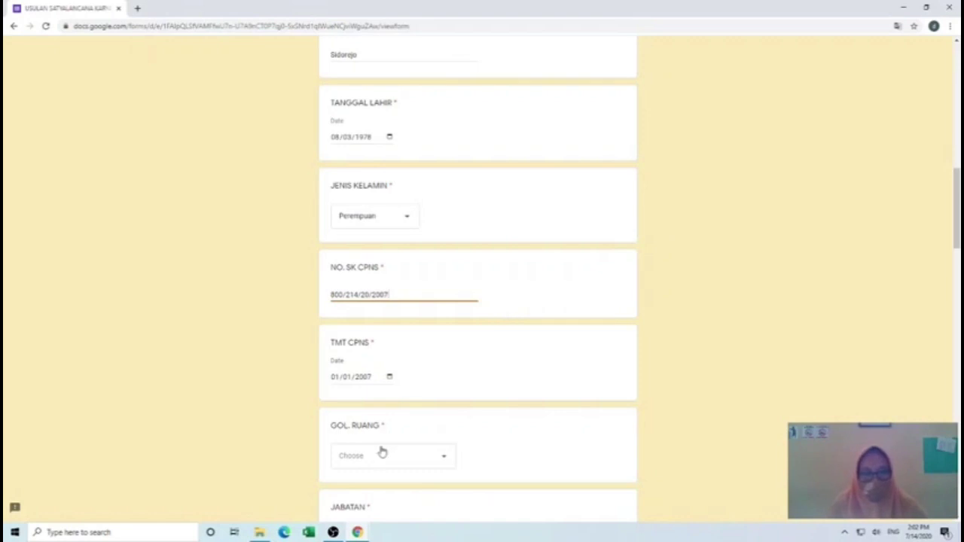
- Choose Penata Tingkat I, III/d for GOL. RUANG
click(362, 457)
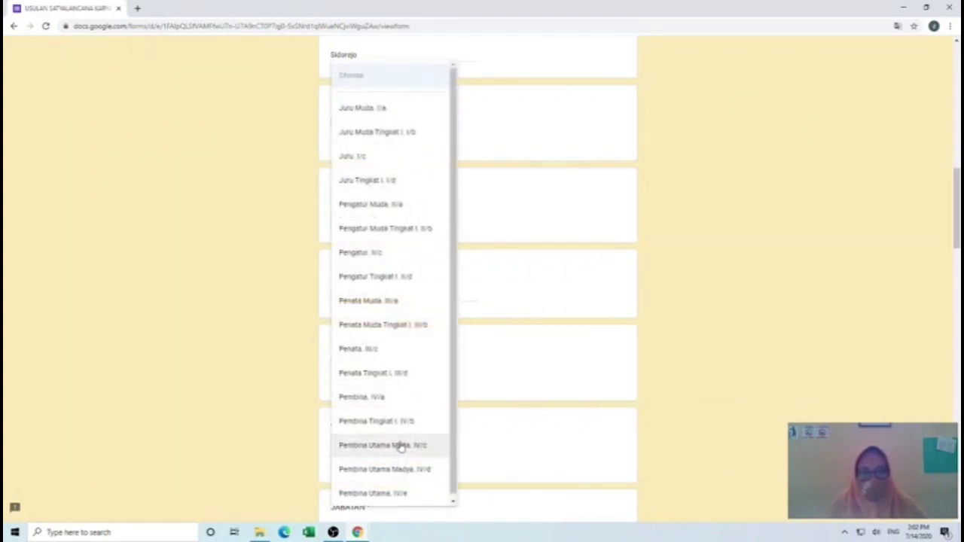
click(402, 380)
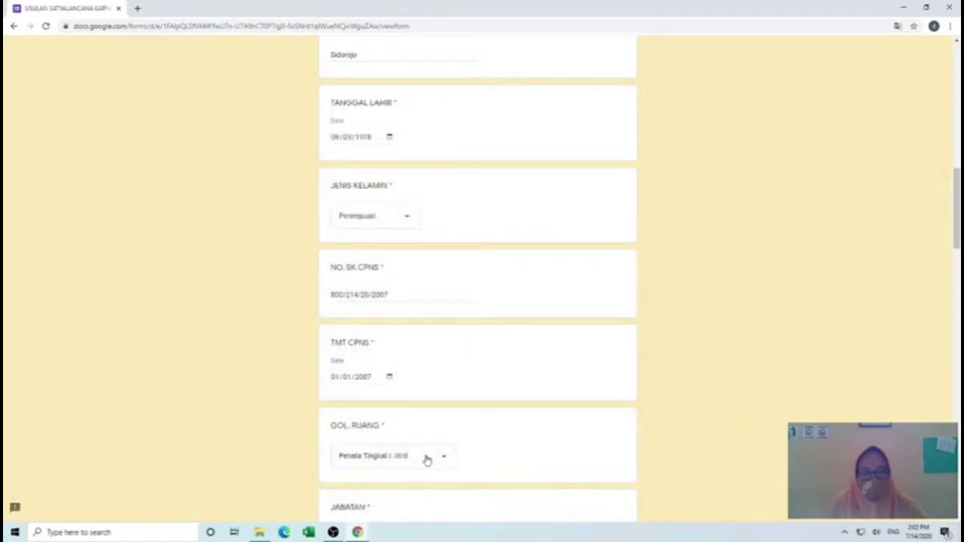
scroll(427, 459, down, 2)
- Answer JABATAN with Kasubbid Pengolahan Data dan Informasi Pegawai and pick S2 as last education
click(363, 381)
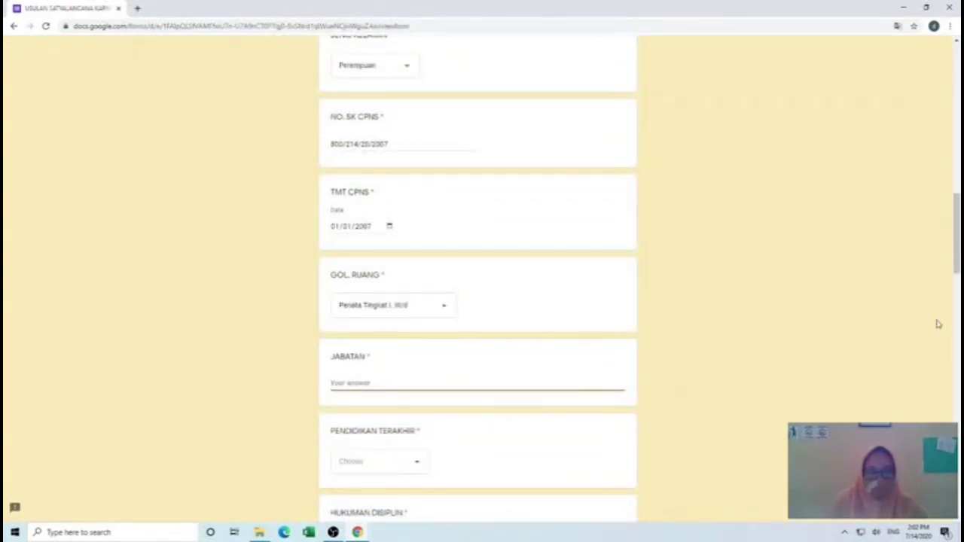
text(Kasubb)
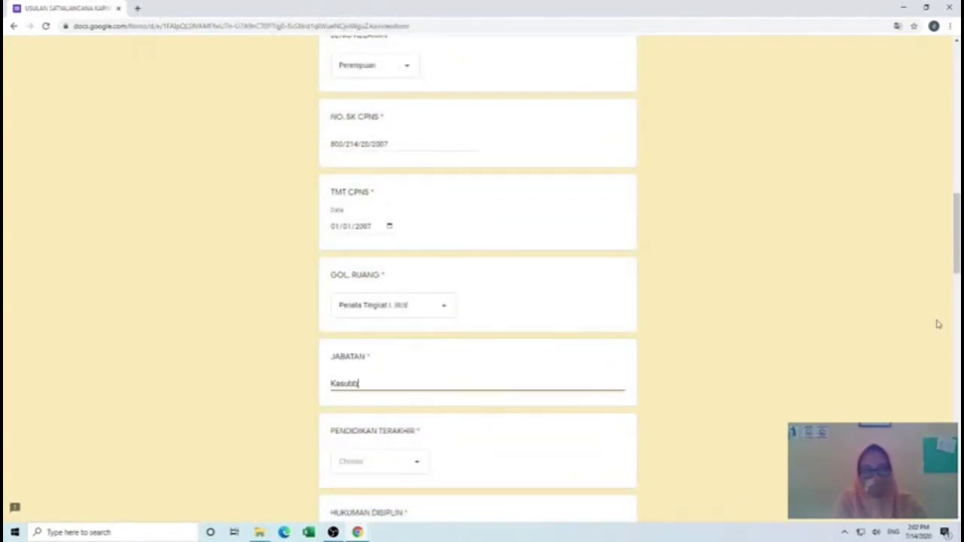
text(id Pengolahan )
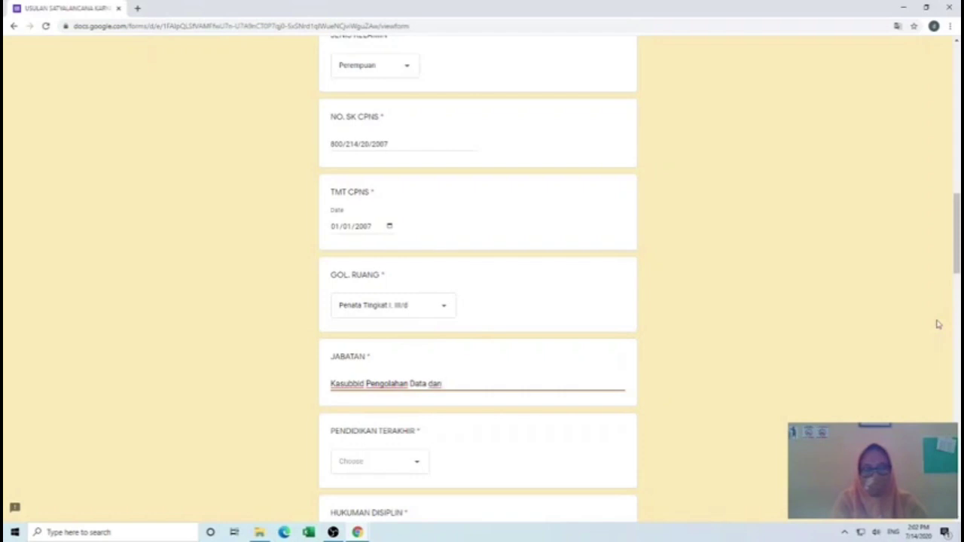
text(Data dan Informasi Pegaw)
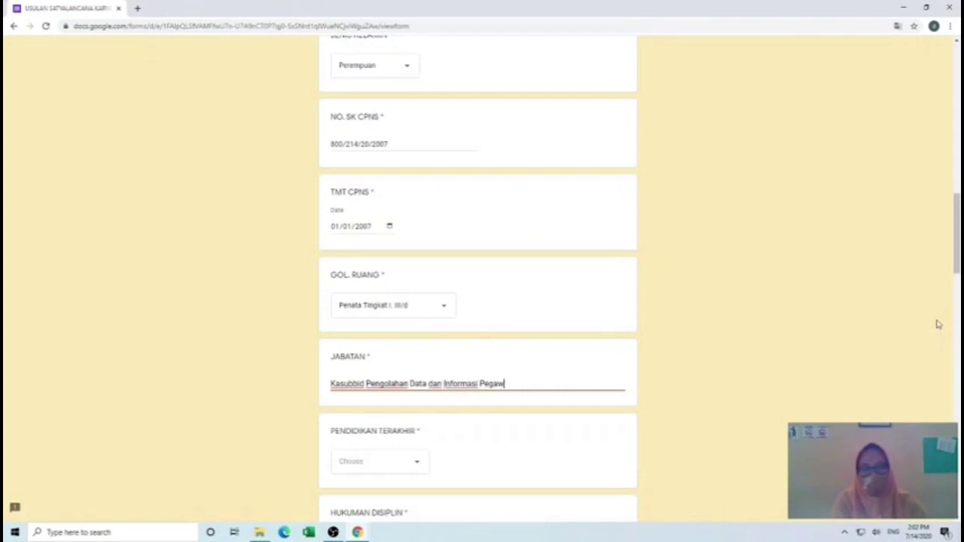
text(ai)
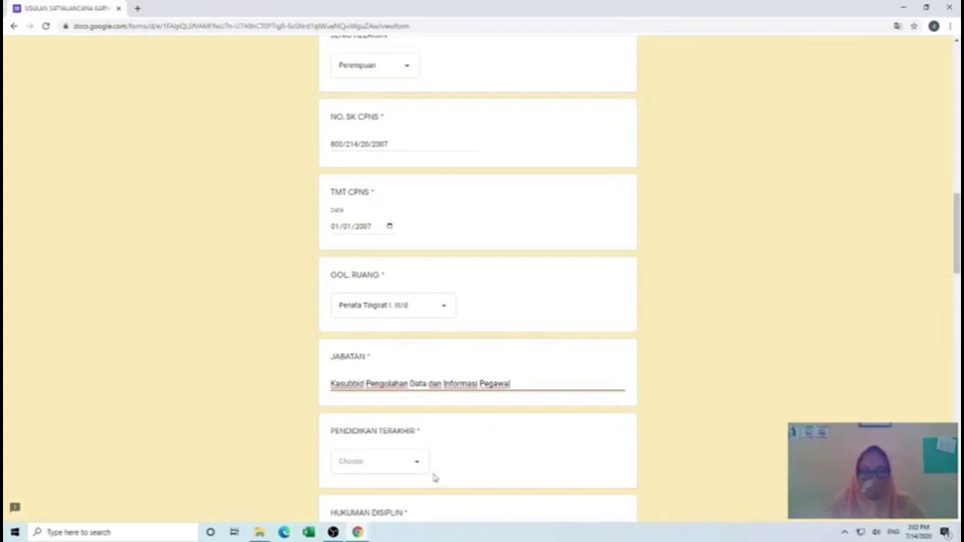
click(417, 466)
click(415, 468)
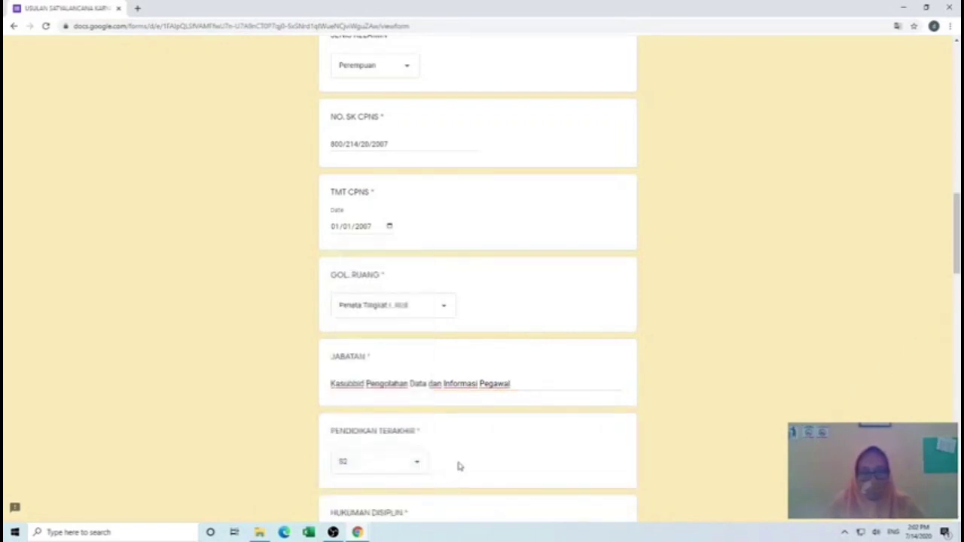
scroll(458, 464, down, 3)
click(429, 346)
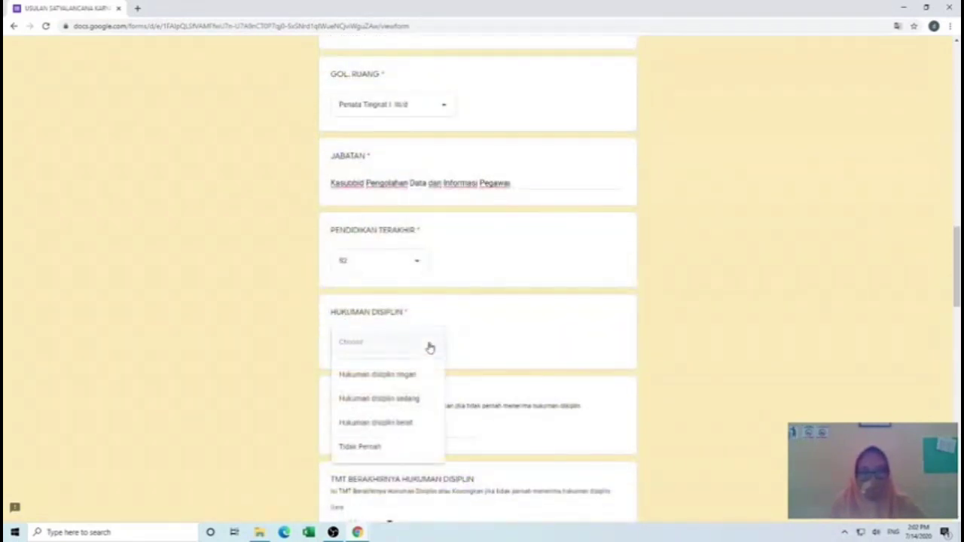
click(361, 448)
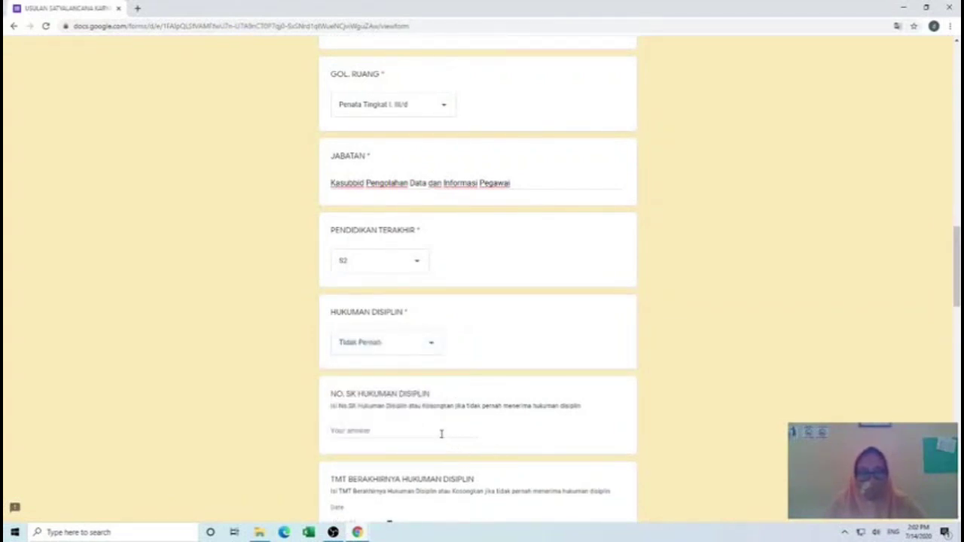
click(392, 431)
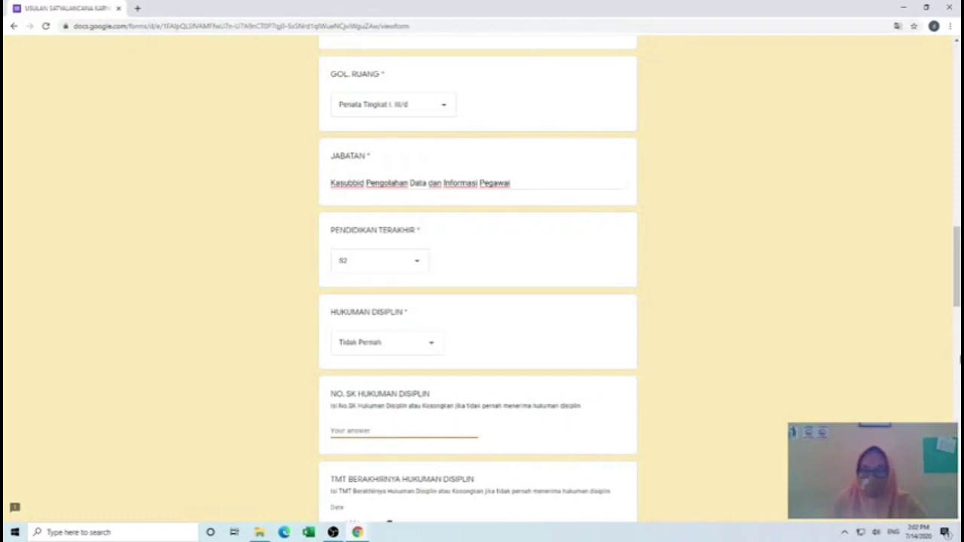
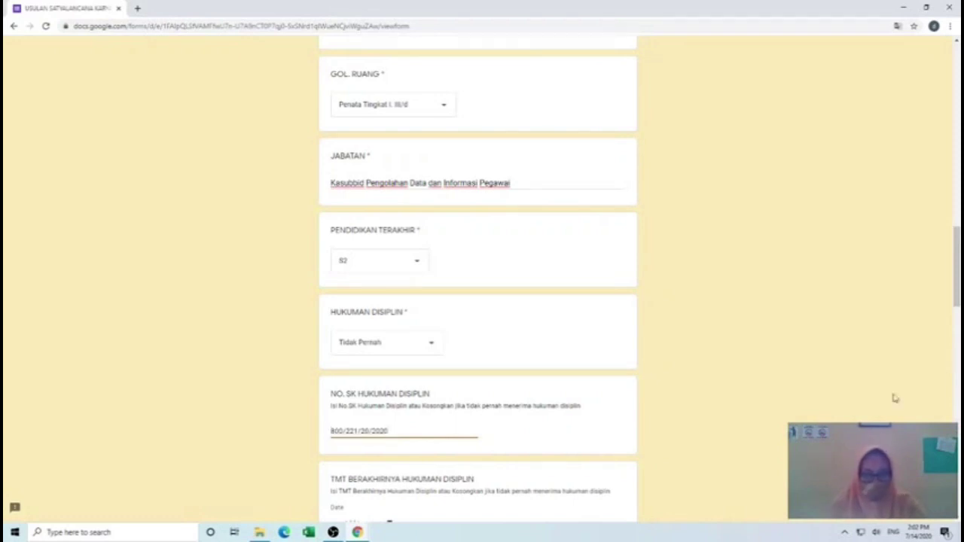
- Enter '11 Tahun 8 bulan' as the MASA KERJA length of service
scroll(482, 488, down, 2)
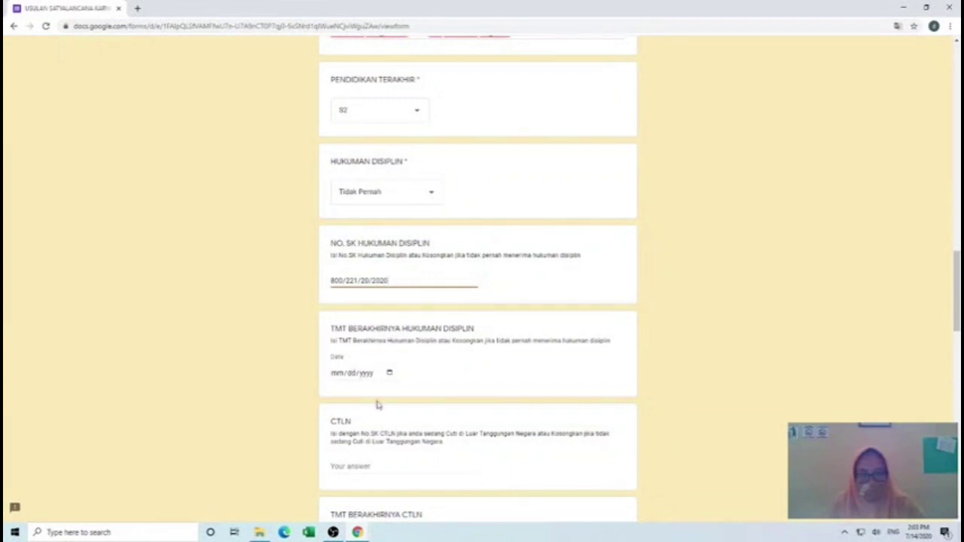
scroll(378, 407, down, 1)
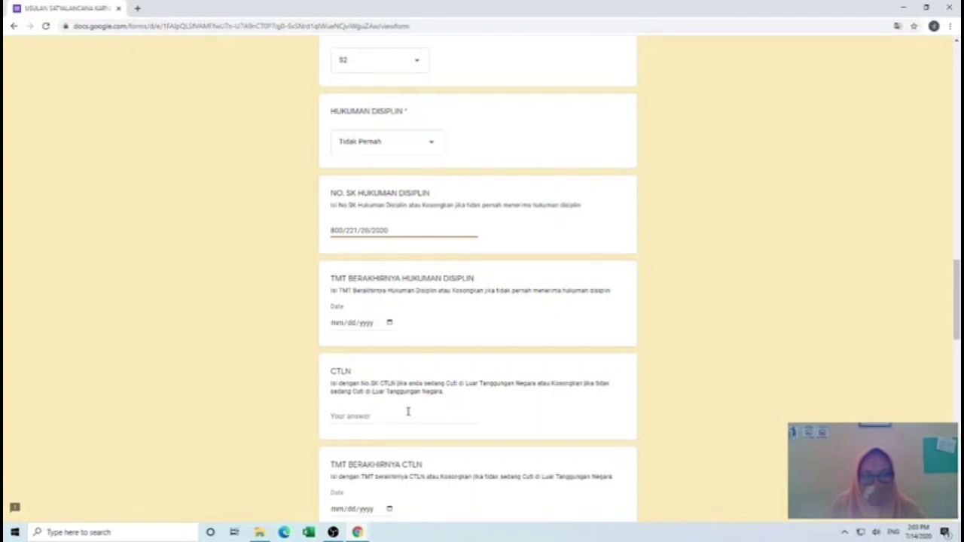
scroll(411, 413, down, 2)
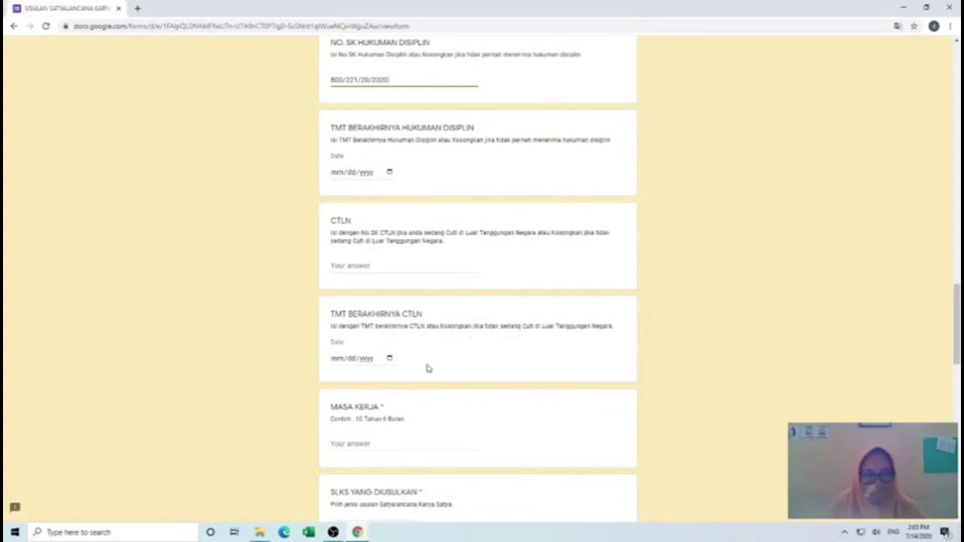
scroll(435, 434, down, 2)
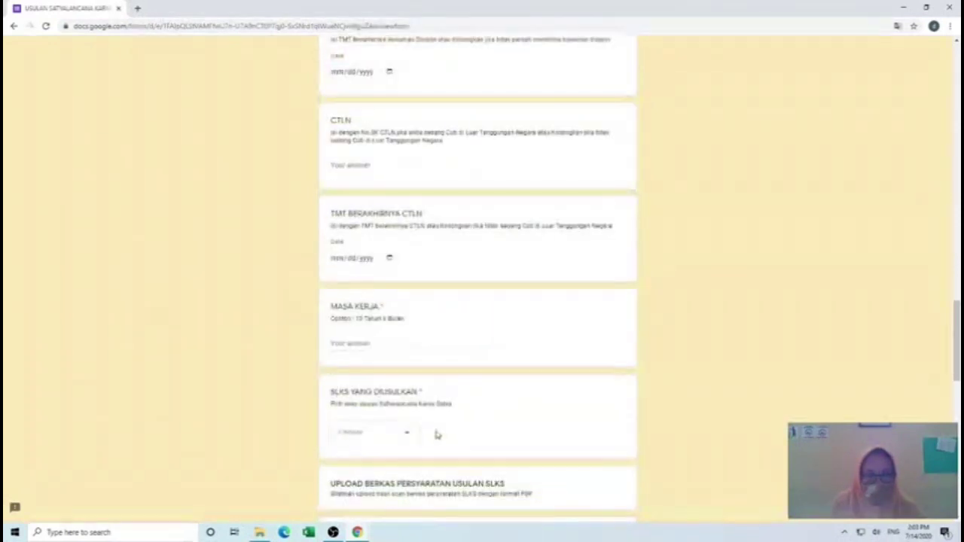
click(355, 344)
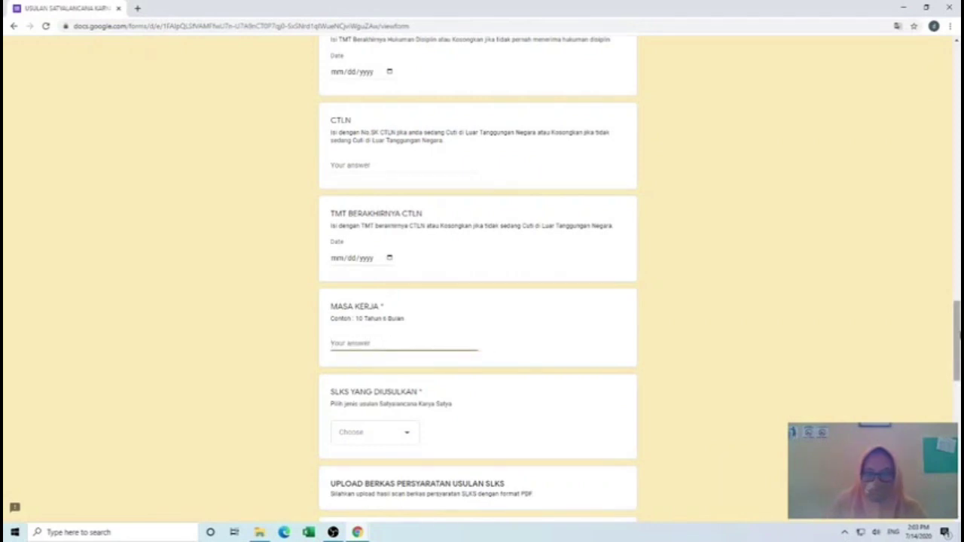
text(11)
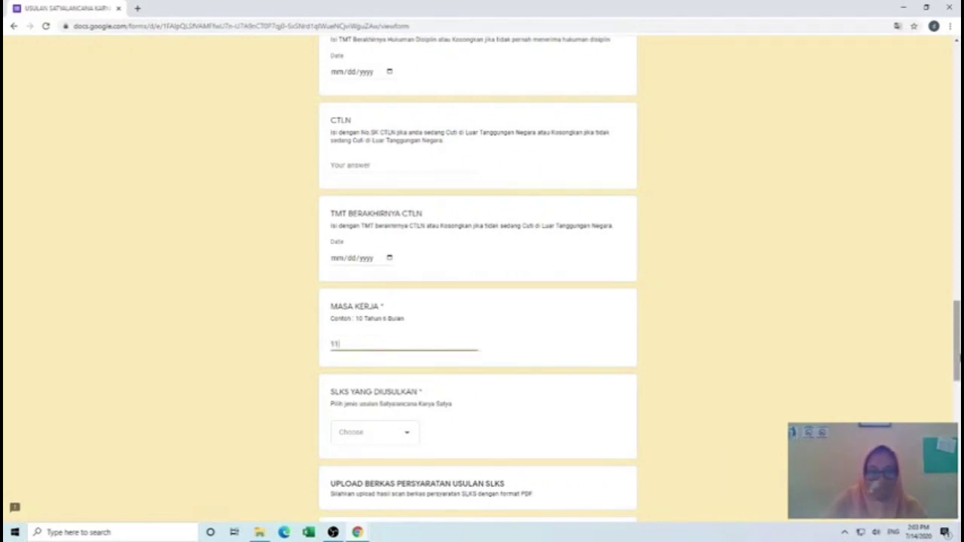
text( Tah)
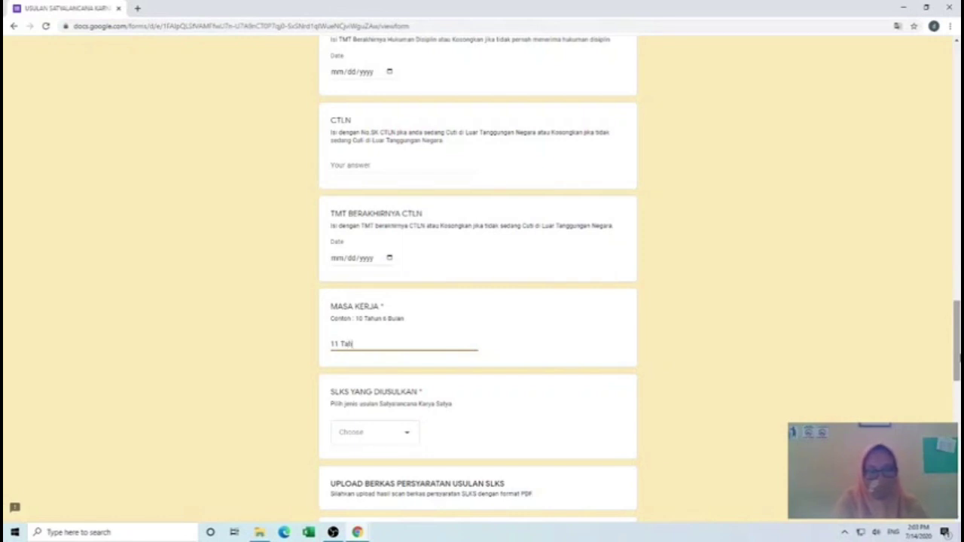
text(un 8 )
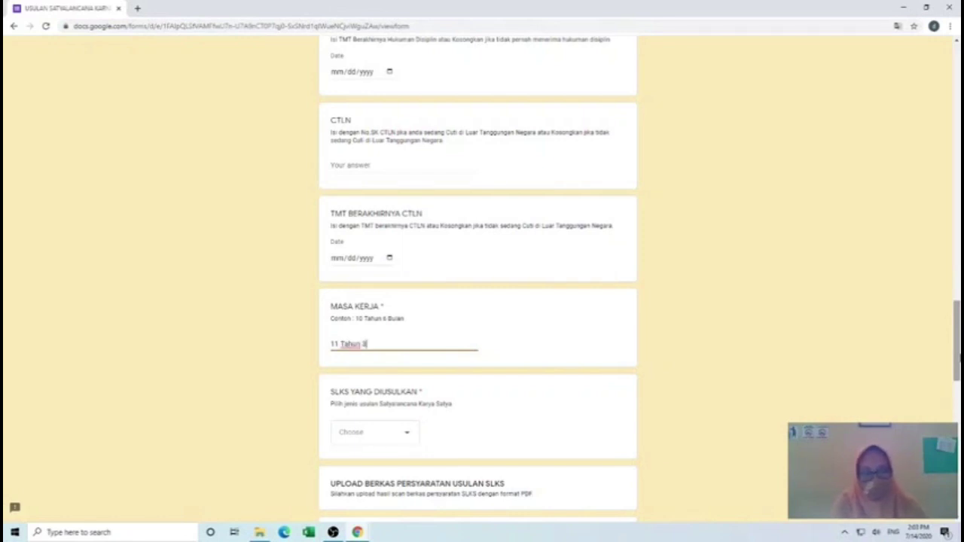
text(bulan)
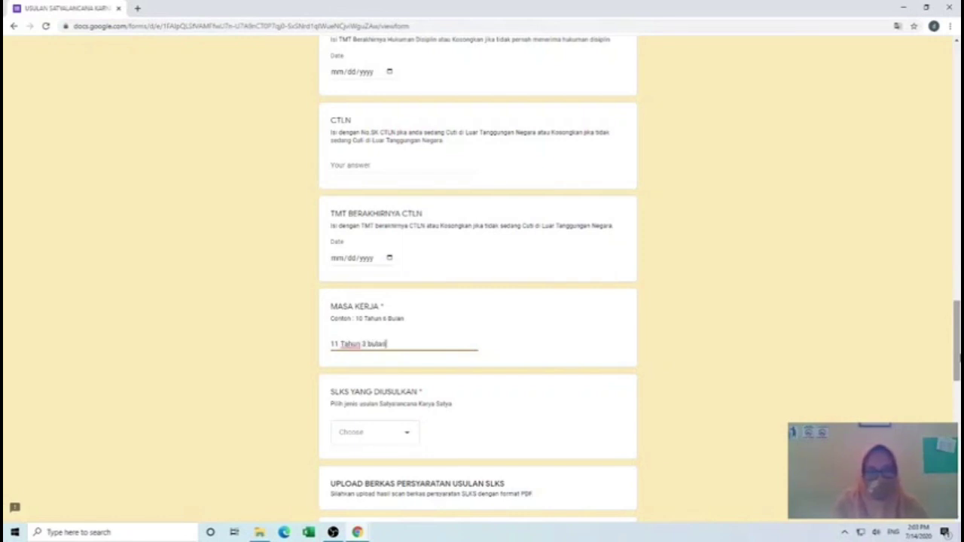
- Choose SLKS 20 TAHUN as the proposed award and correct MASA KERJA to 20 Tahun 3 bulan
click(400, 436)
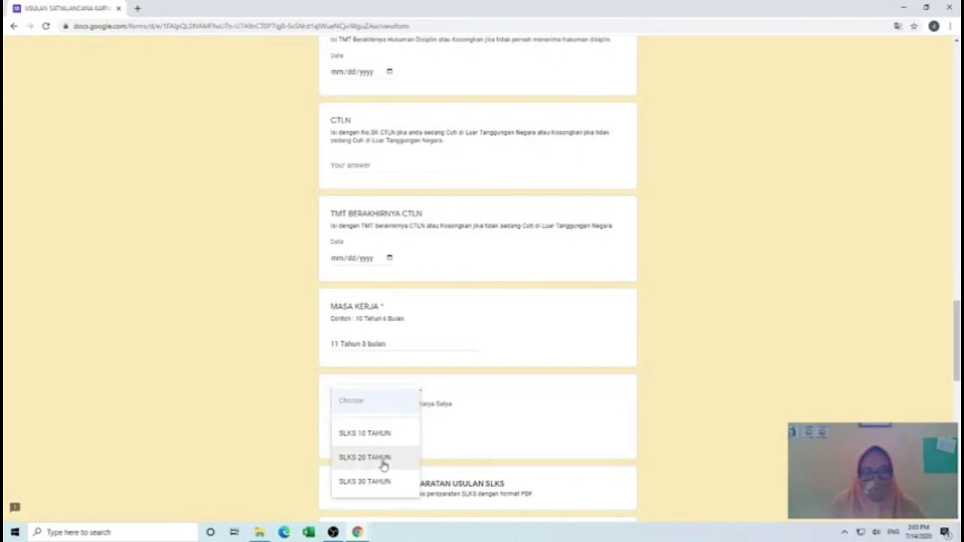
click(376, 433)
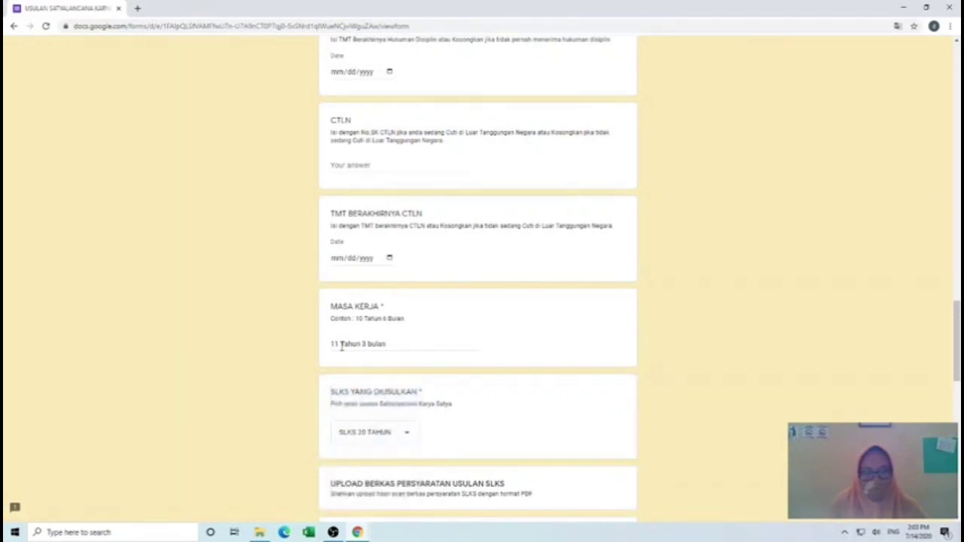
click(341, 345)
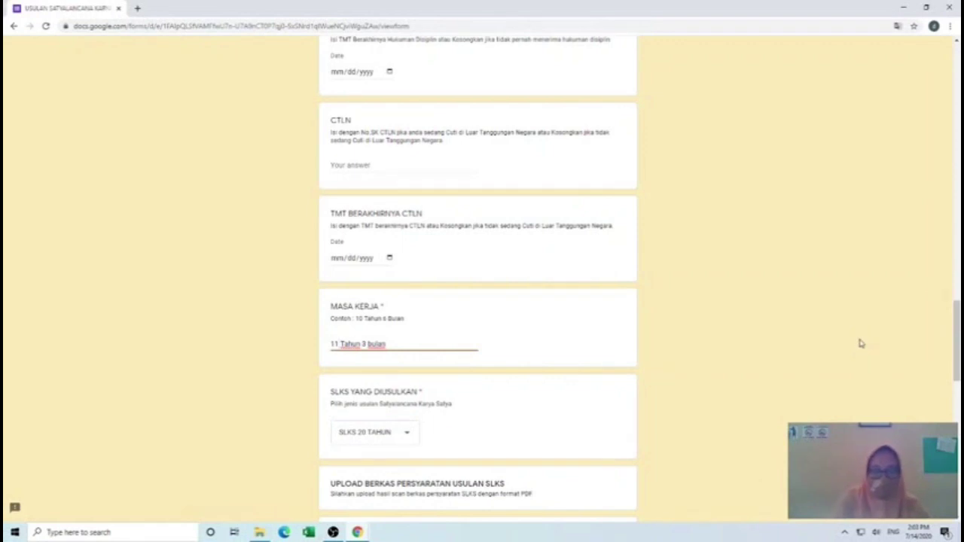
key(BackSpace)
key(BackSpace)
key(BackSpace)
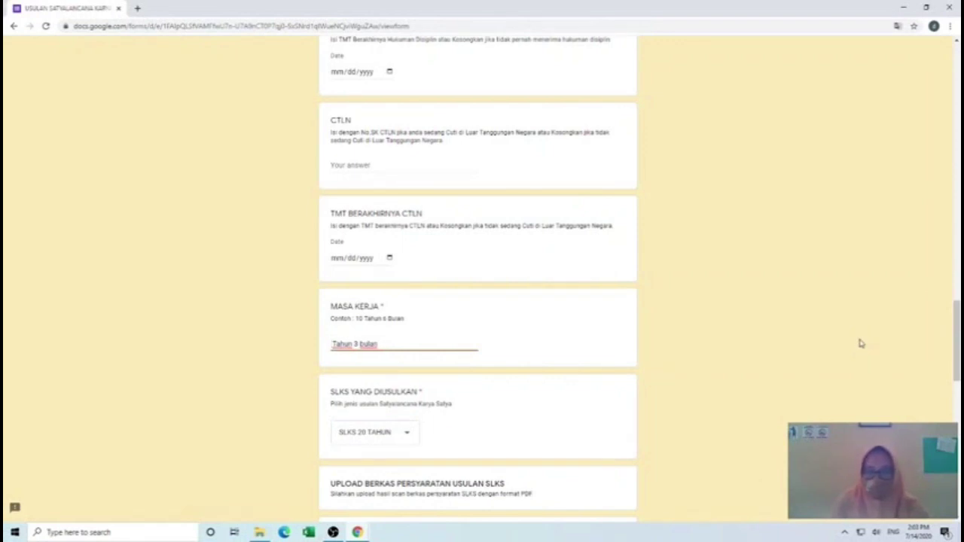
text(20)
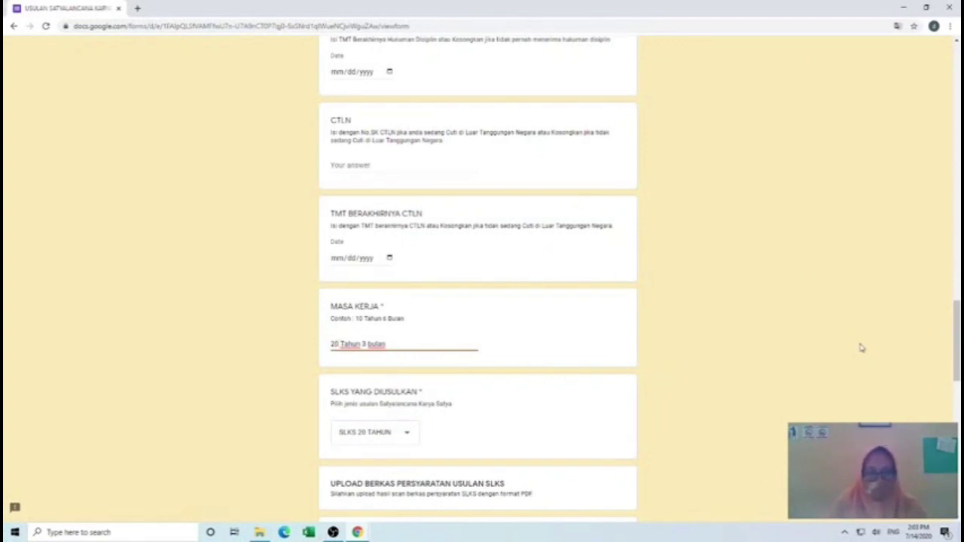
scroll(456, 464, down, 2)
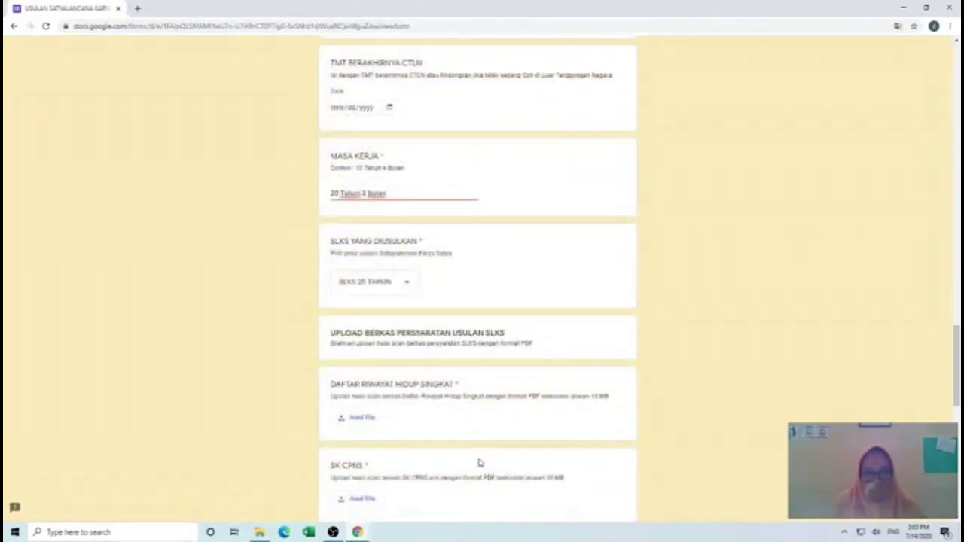
- Upload DAFTAR RIWAYAT HIDUP_1.pdf from the employee folder on drive D: to DAFTAR RIWAYAT HIDUP SINGKAT
click(368, 420)
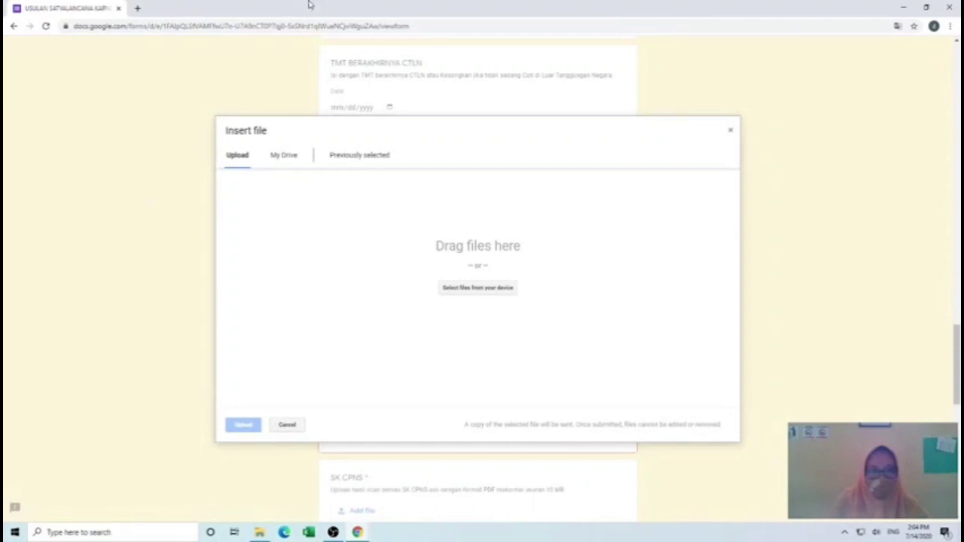
click(462, 288)
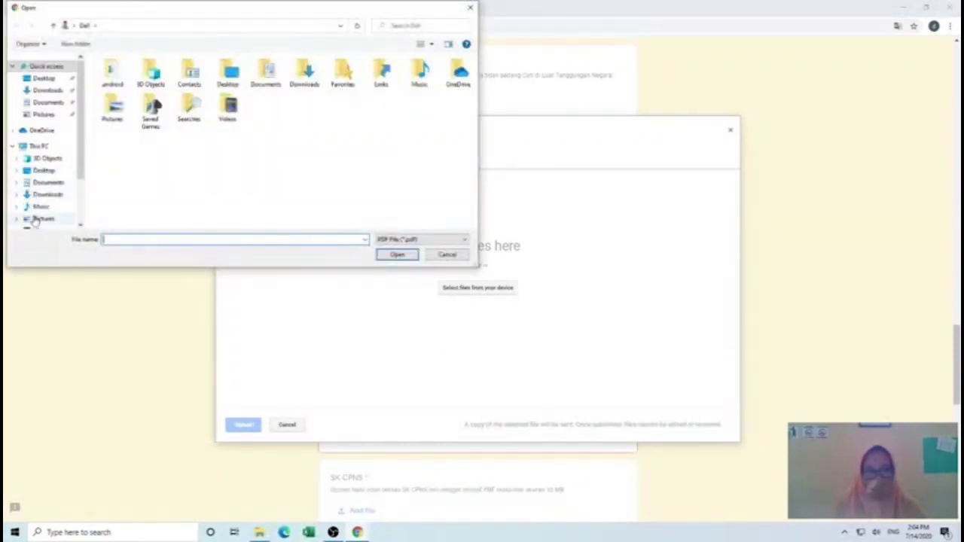
scroll(47, 195, down, 2)
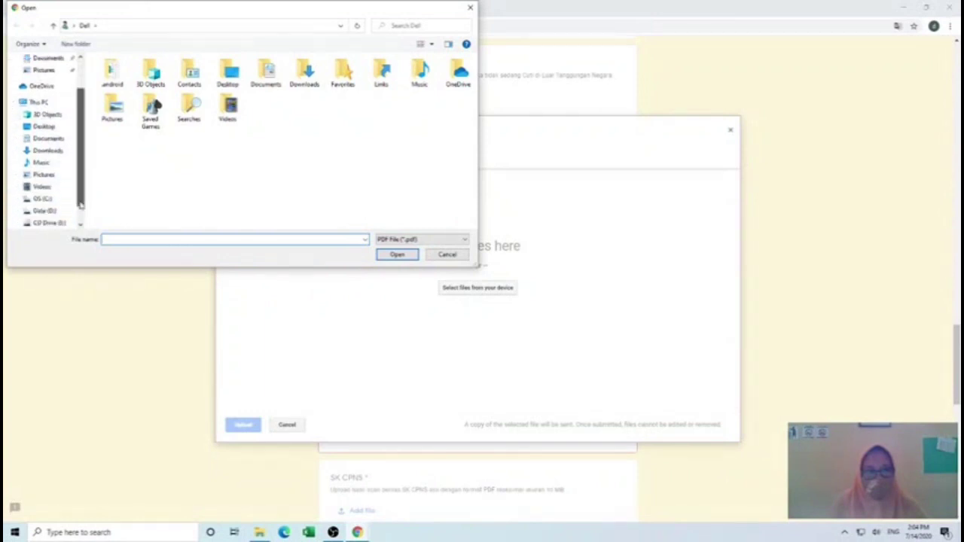
click(43, 188)
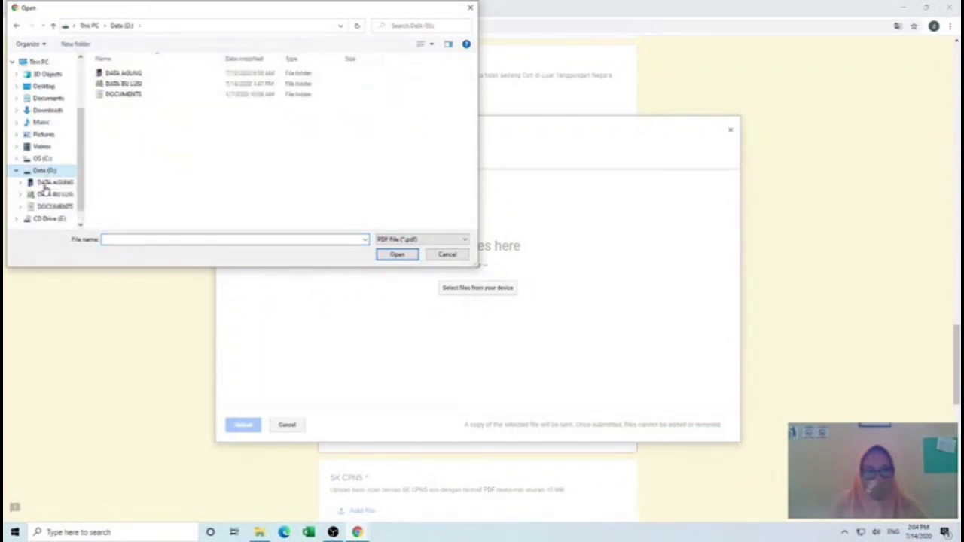
double_click(135, 84)
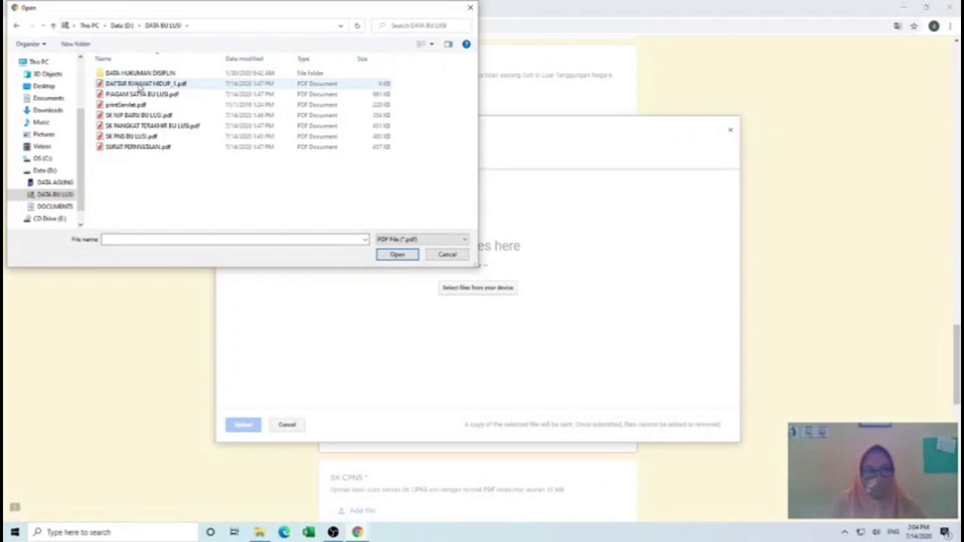
click(149, 87)
click(396, 254)
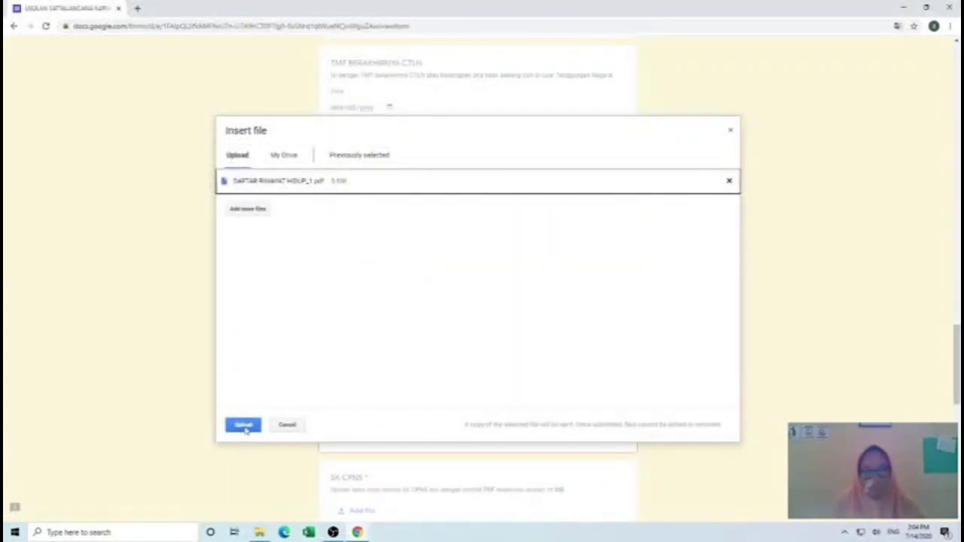
click(243, 425)
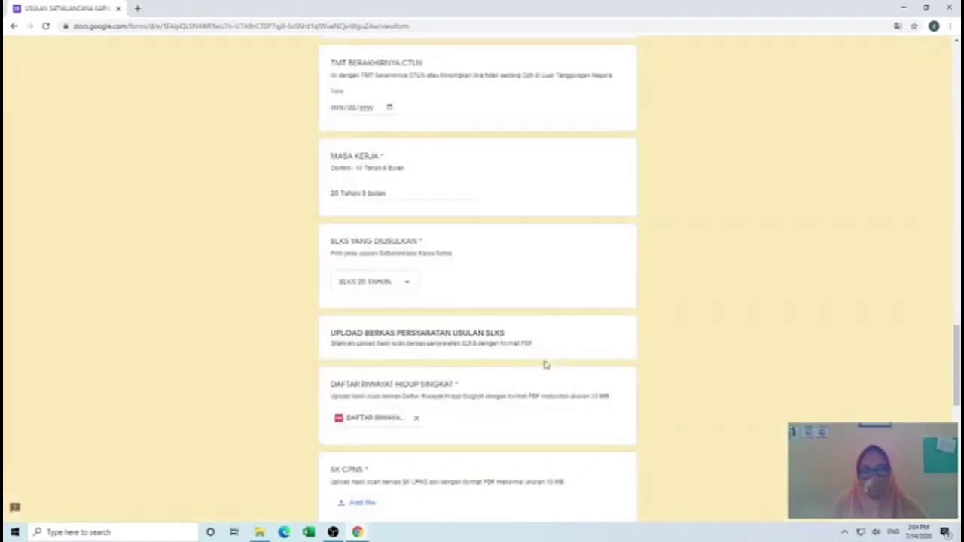
scroll(396, 462, down, 3)
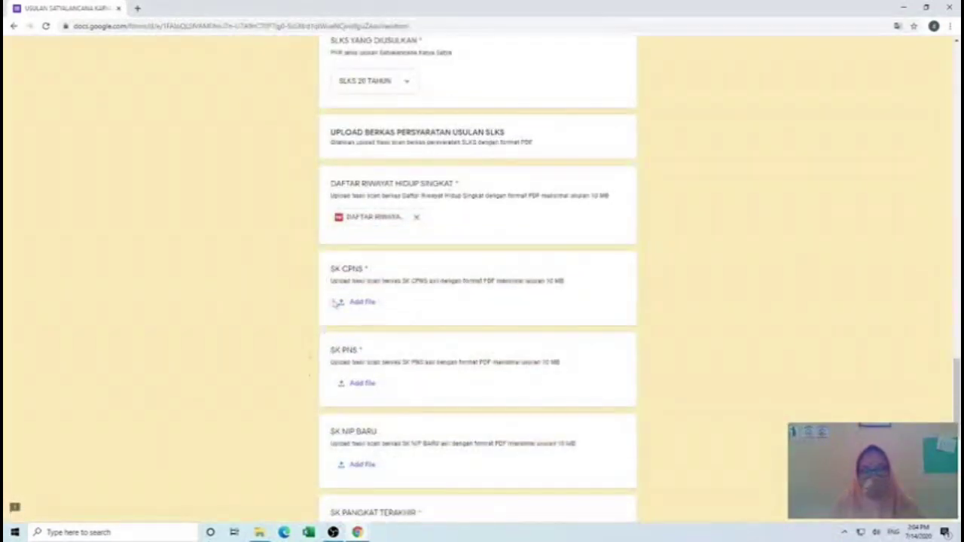
- Upload the employee's SK PNS PDF from the computer to the SK CPNS question
click(360, 305)
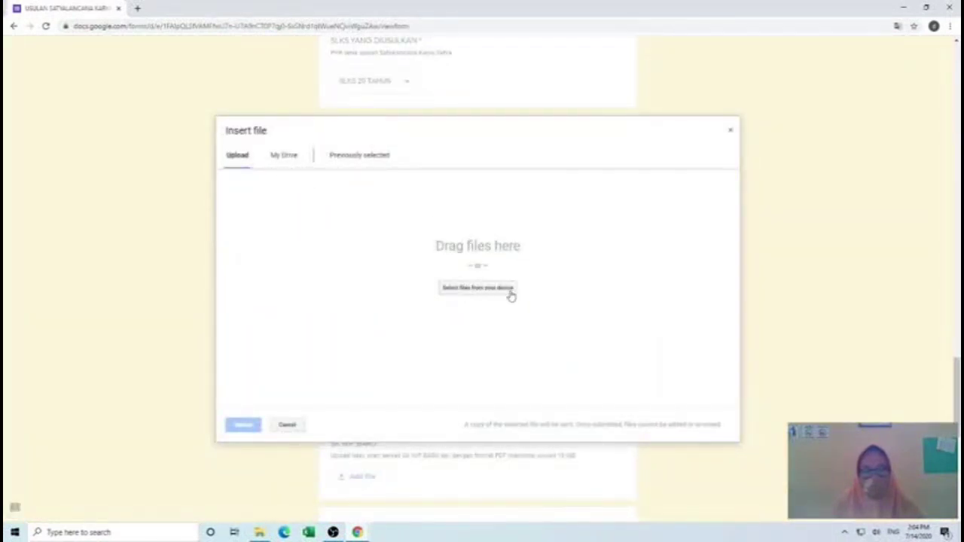
click(486, 293)
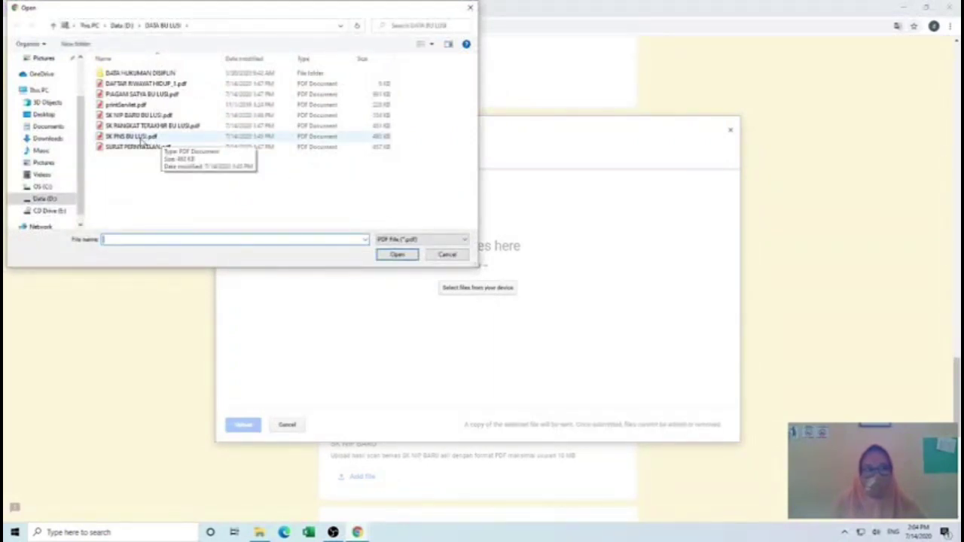
click(141, 138)
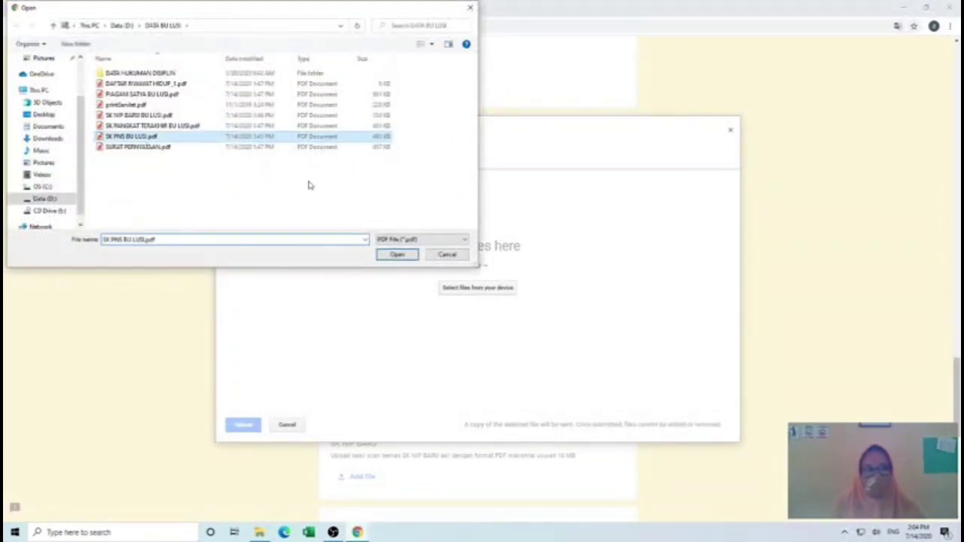
click(398, 256)
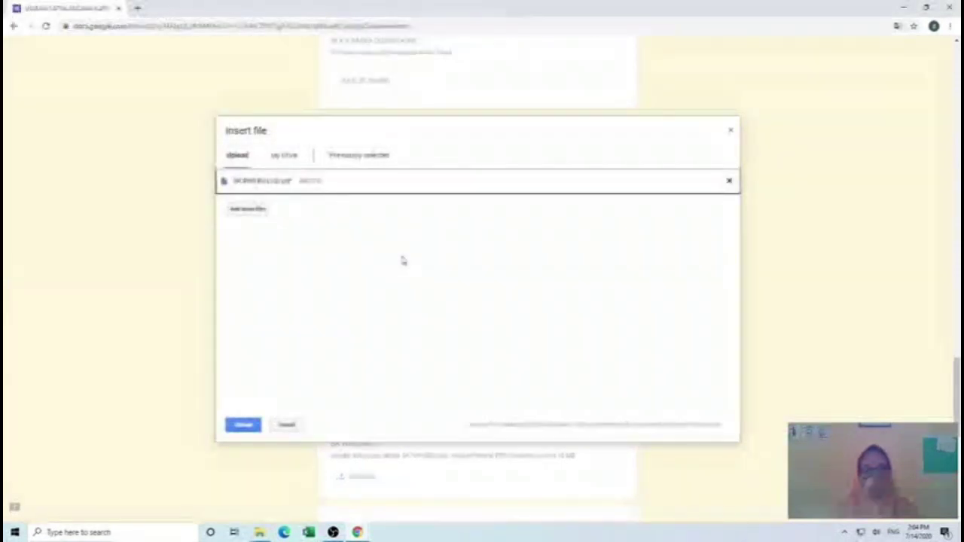
click(243, 426)
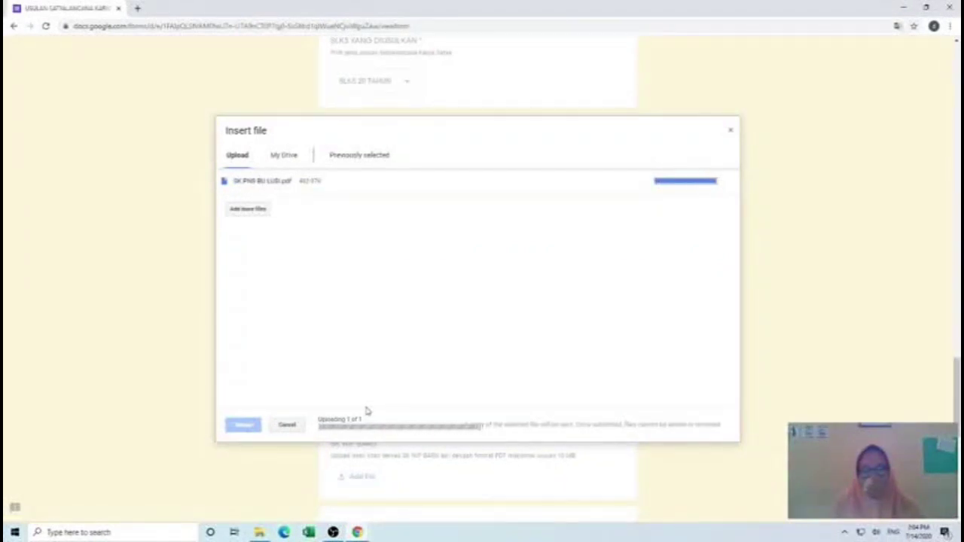
scroll(366, 411, down, 3)
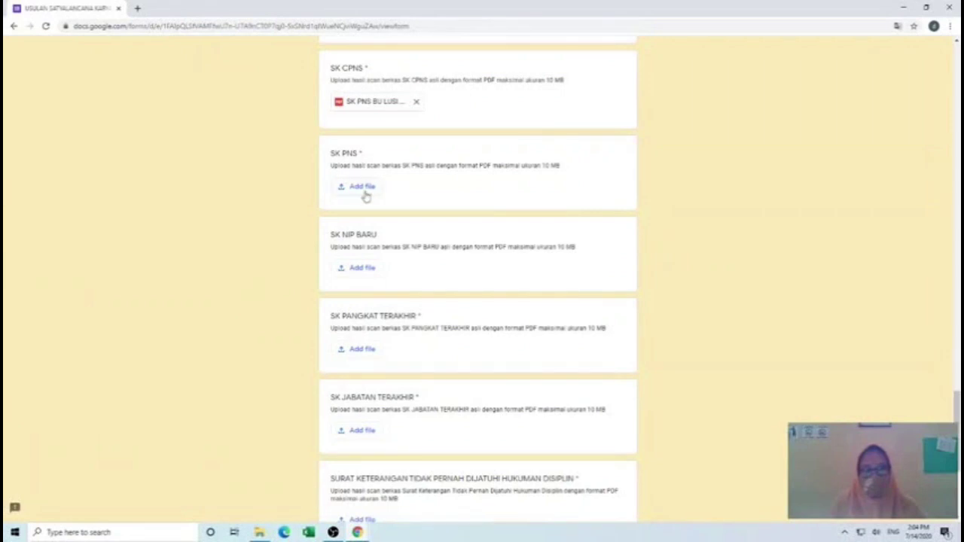
- Upload the employee's SK PNS PDF to the SK PNS question
click(362, 190)
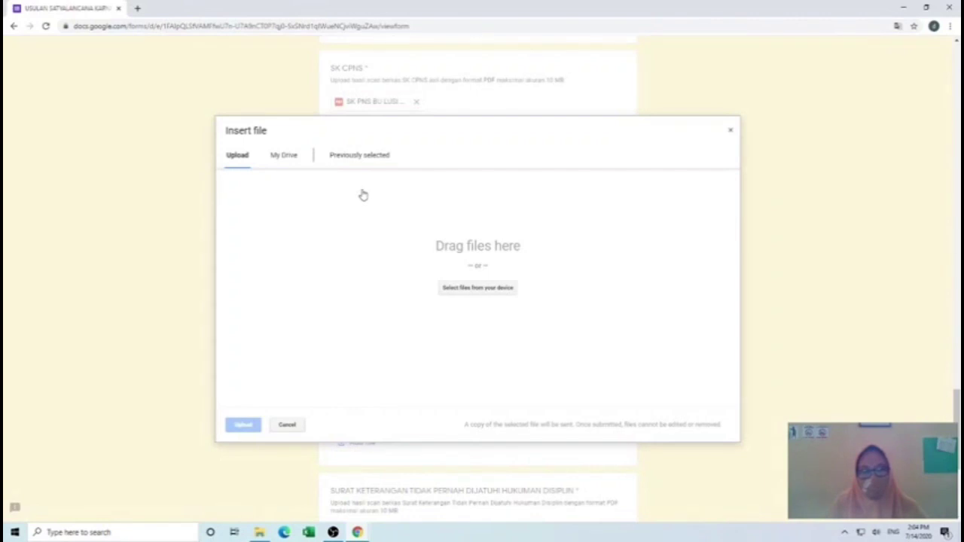
click(475, 290)
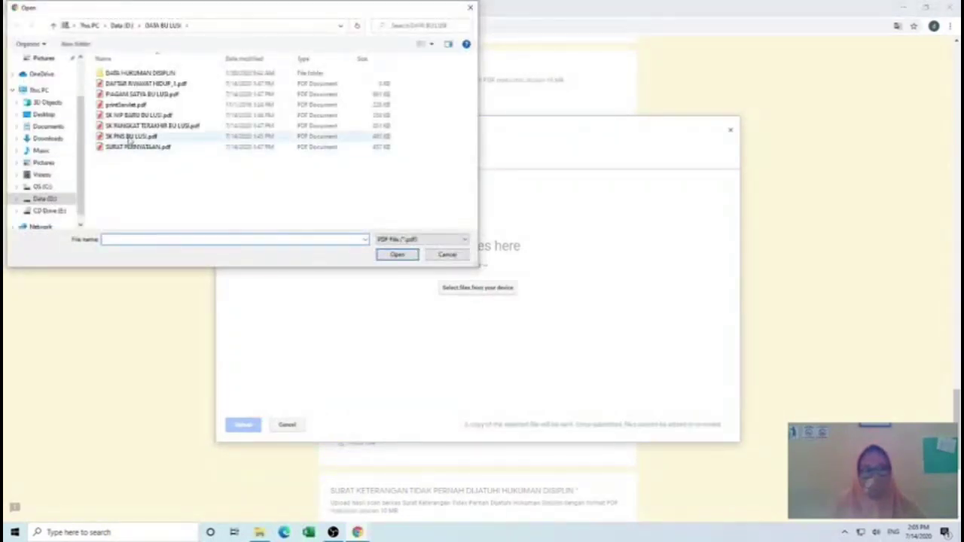
click(129, 140)
click(409, 256)
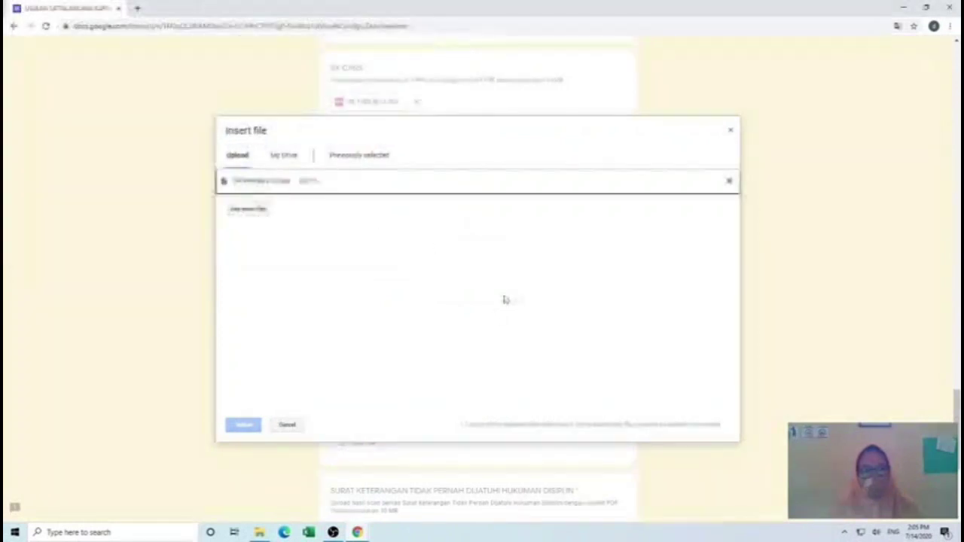
click(246, 424)
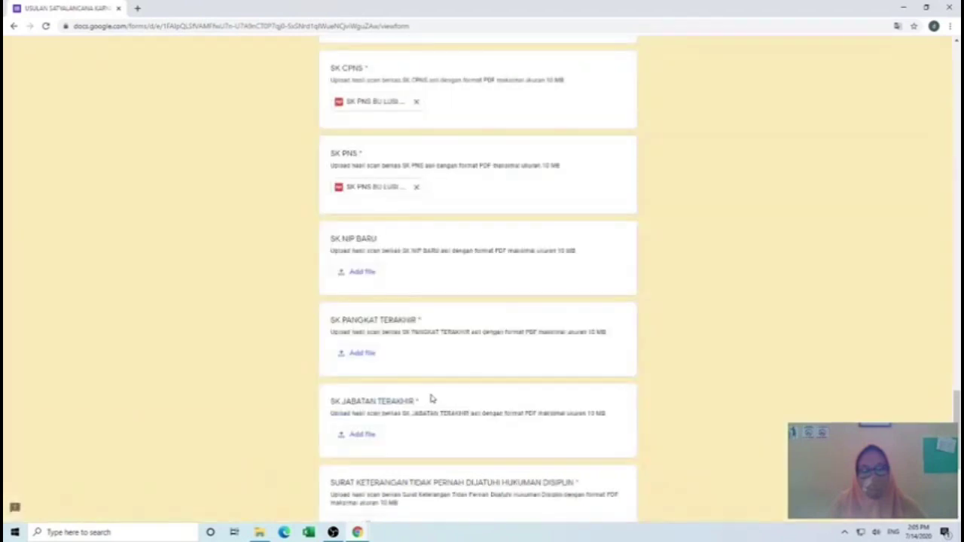
scroll(432, 399, down, 1)
- Upload the employee's SK NIP BARU PDF to the SK NIP BARU question
click(362, 224)
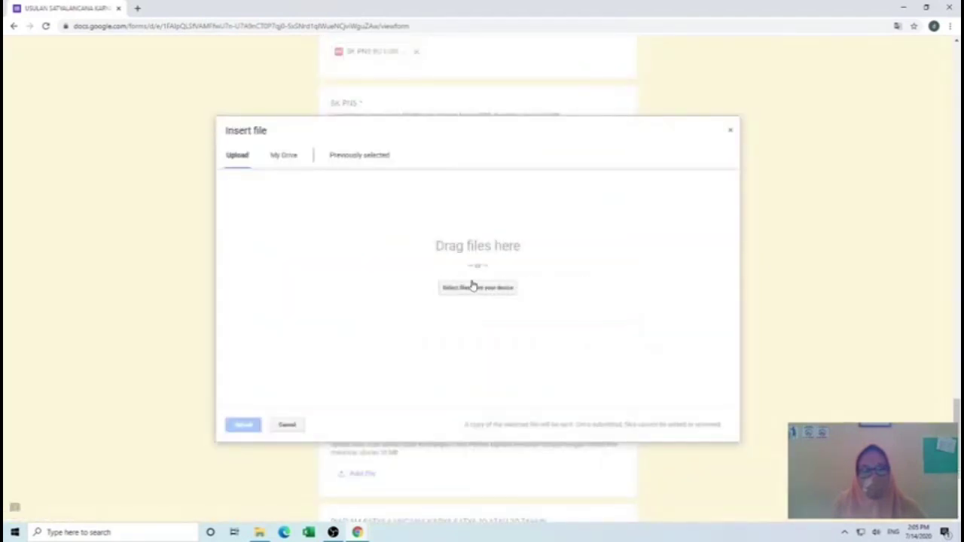
click(475, 290)
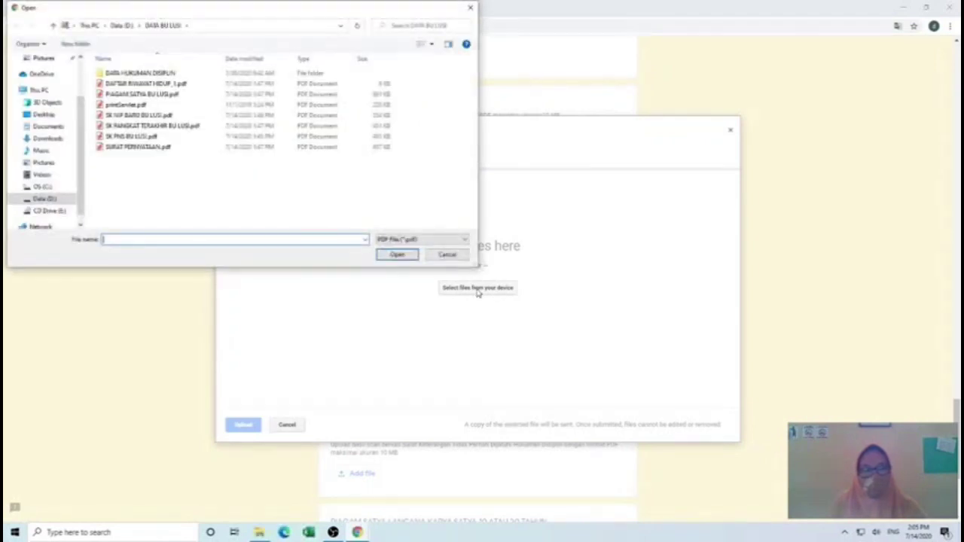
click(137, 116)
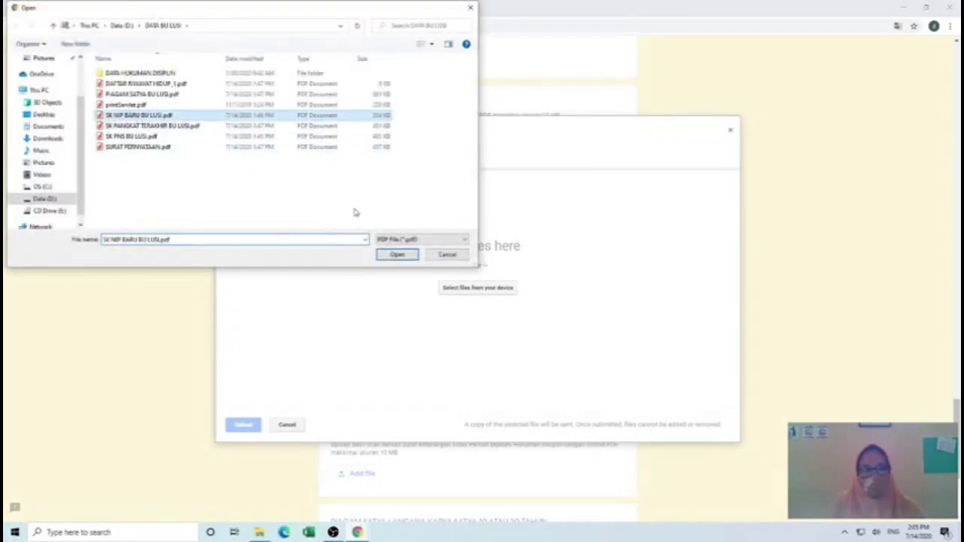
click(397, 255)
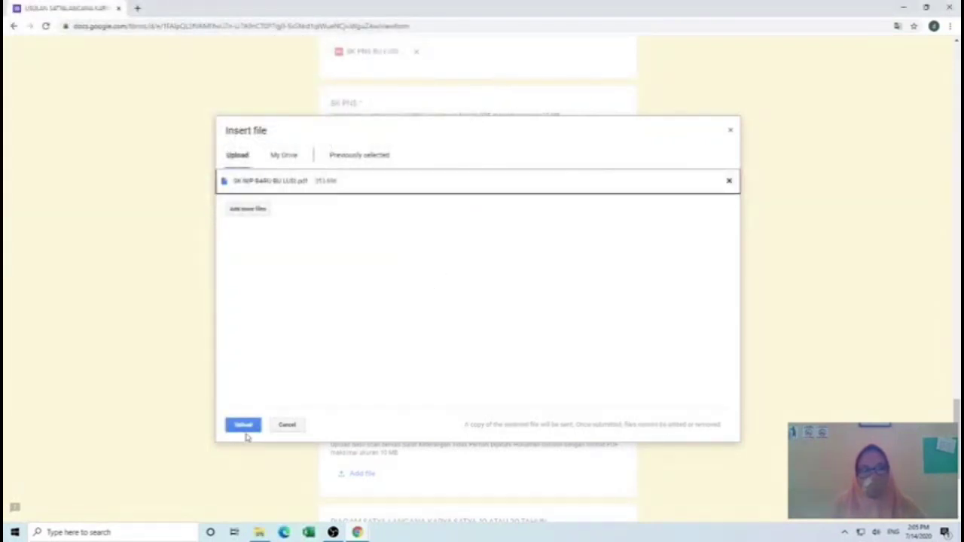
click(244, 426)
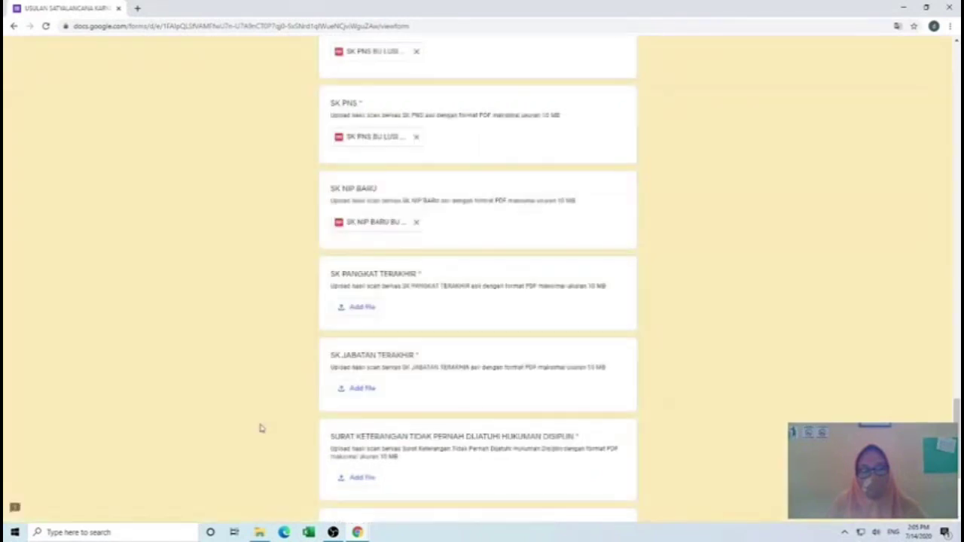
- Upload the employee's SK PANGKAT TERAKHIR PDF to the SK PANGKAT TERAKHIR question
click(356, 310)
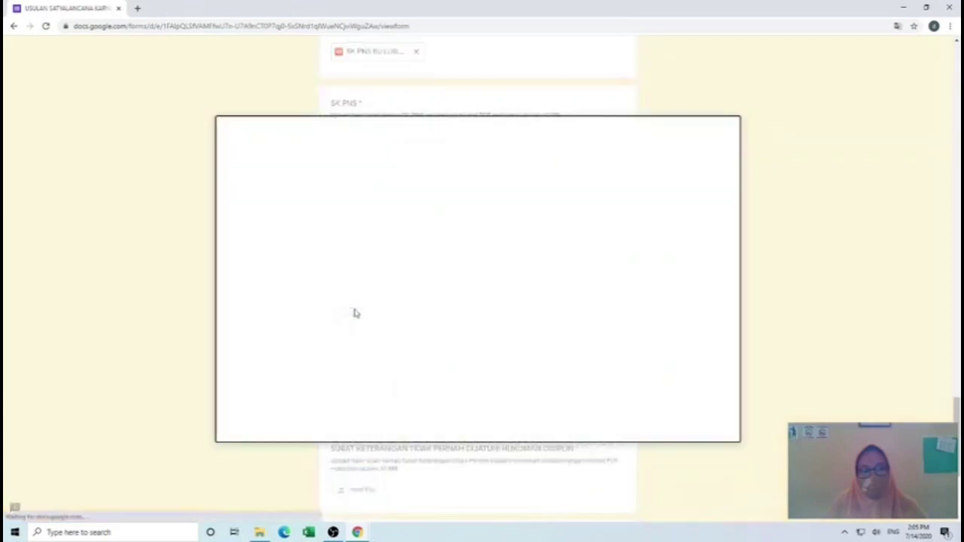
click(478, 287)
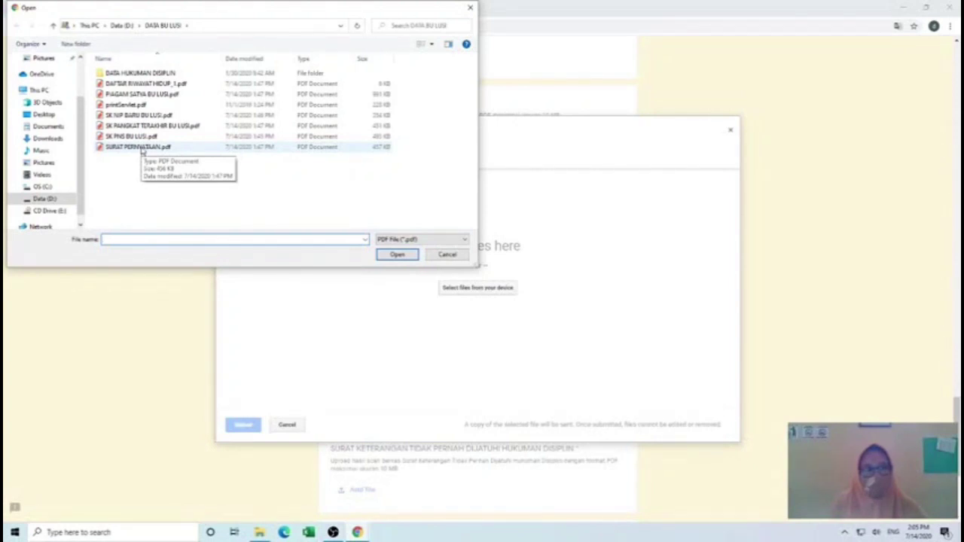
click(143, 125)
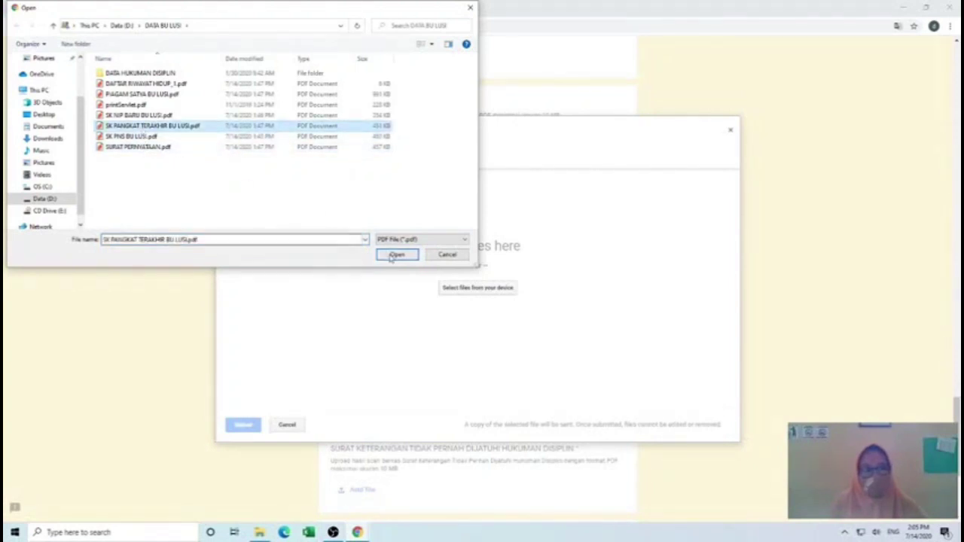
click(397, 254)
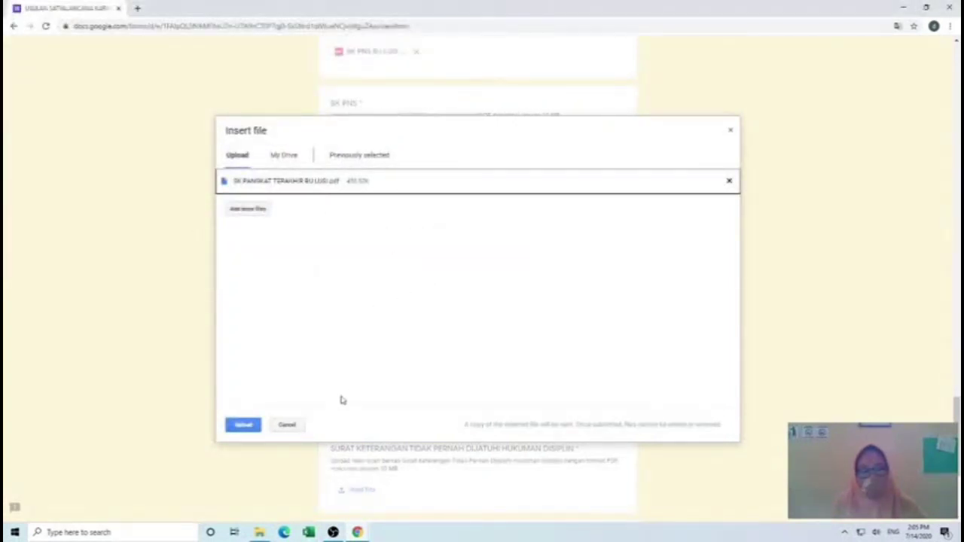
click(243, 426)
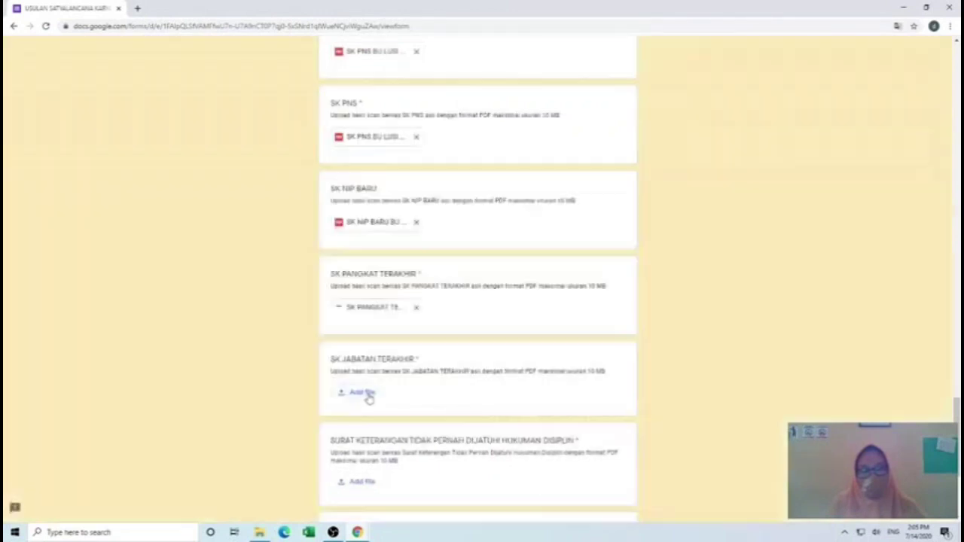
scroll(368, 399, down, 2)
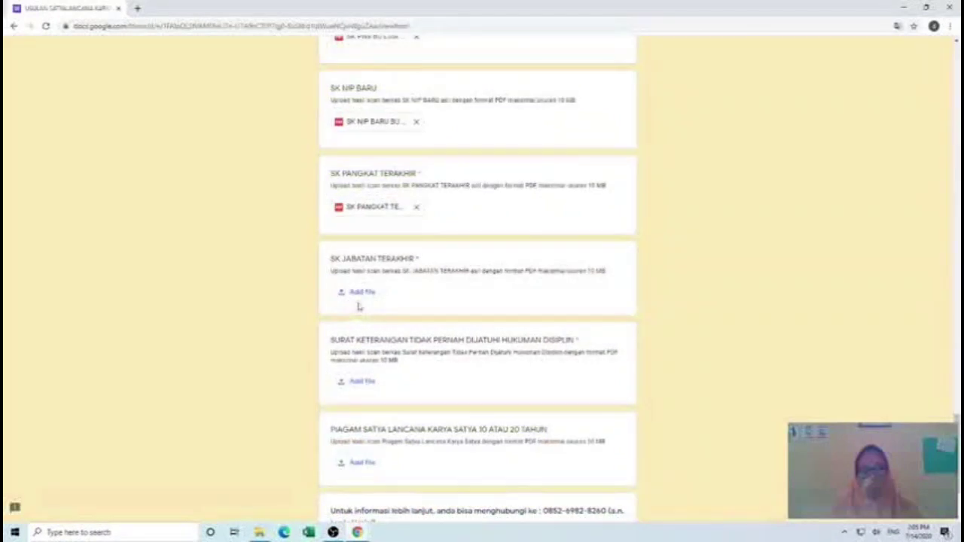
- Upload printServlet.pdf to the SK JABATAN TERAKHIR question
click(359, 294)
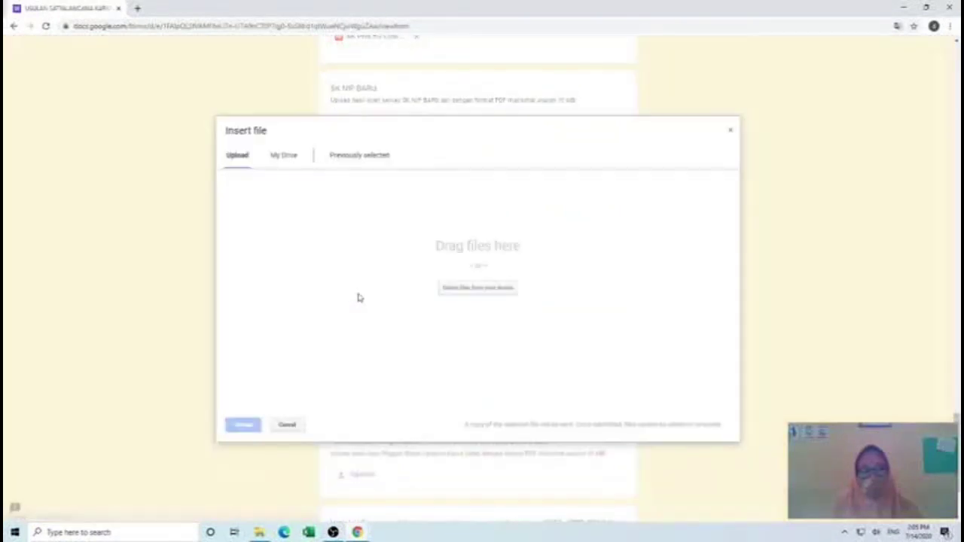
click(461, 294)
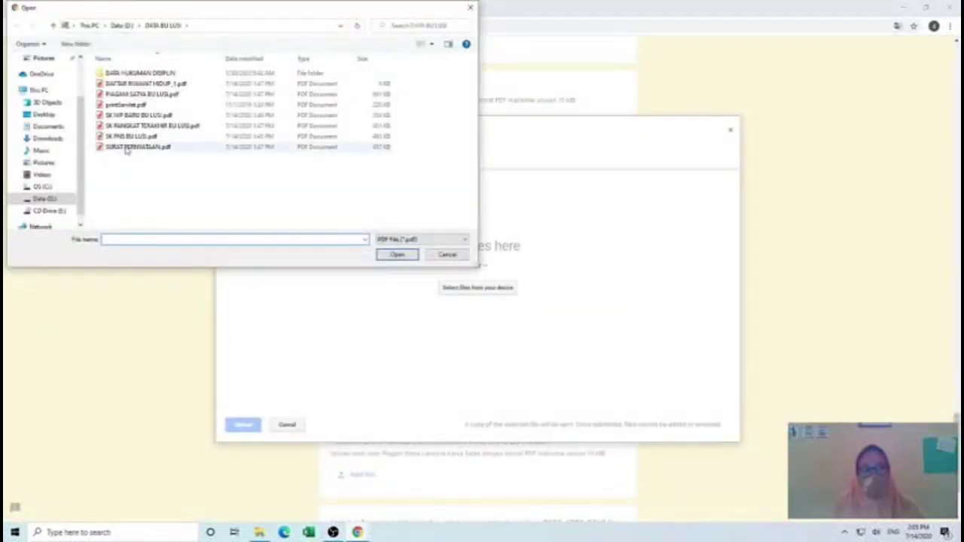
click(139, 128)
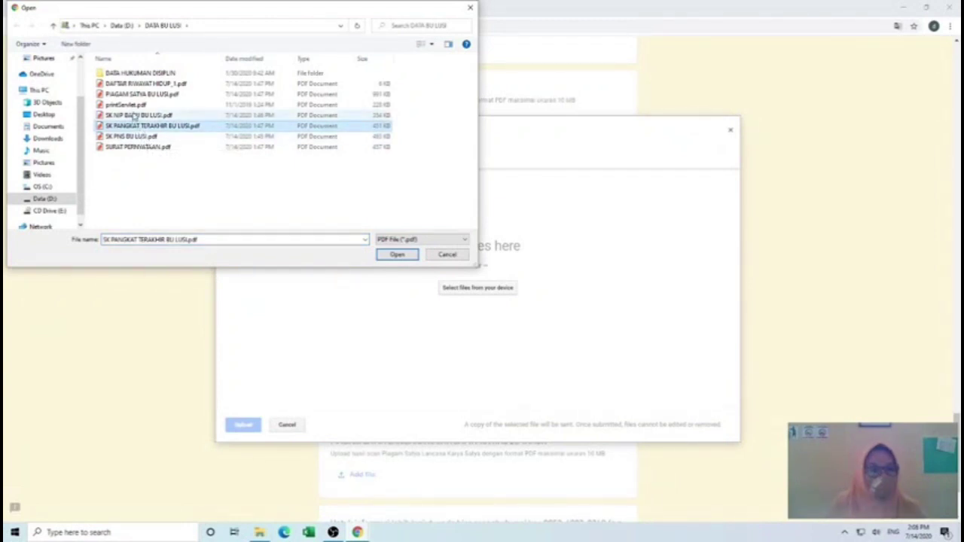
click(132, 107)
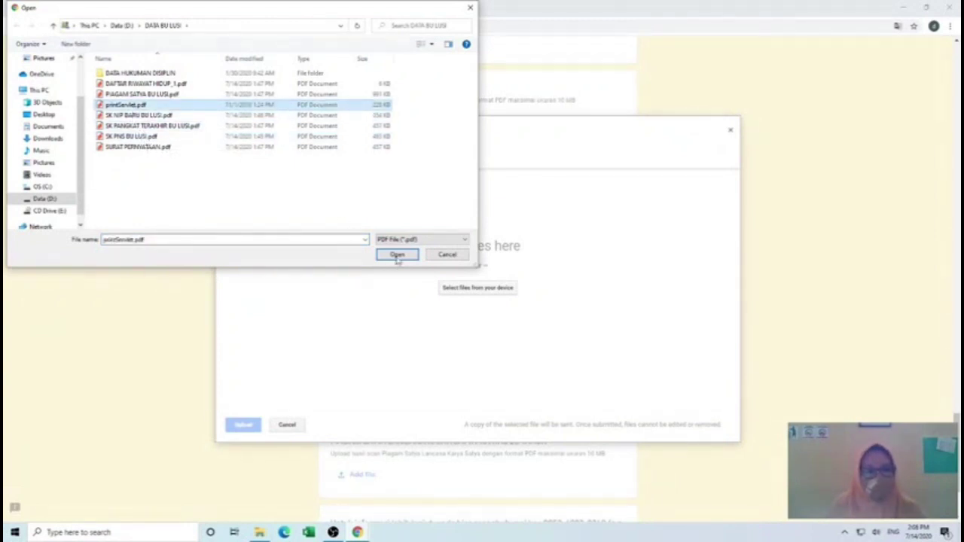
click(397, 255)
click(242, 424)
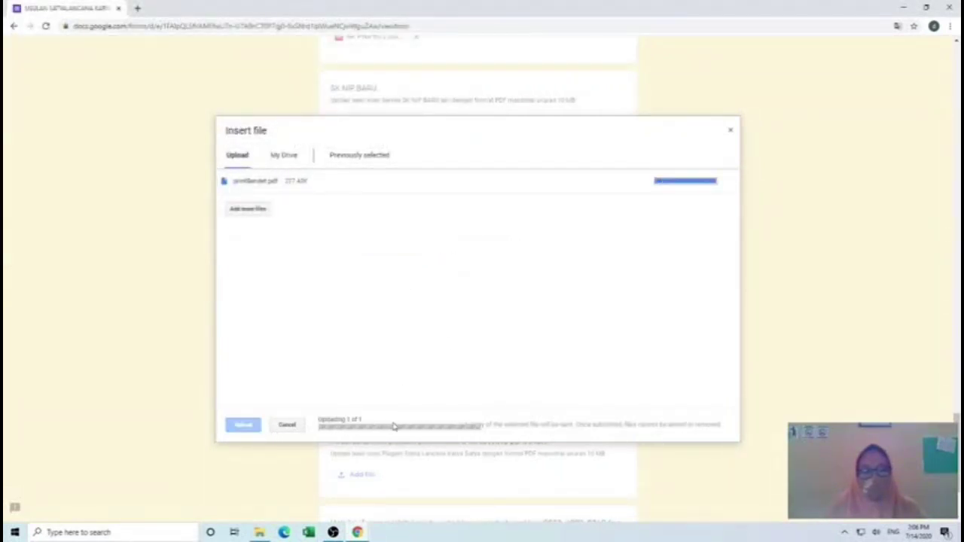
scroll(394, 426, down, 1)
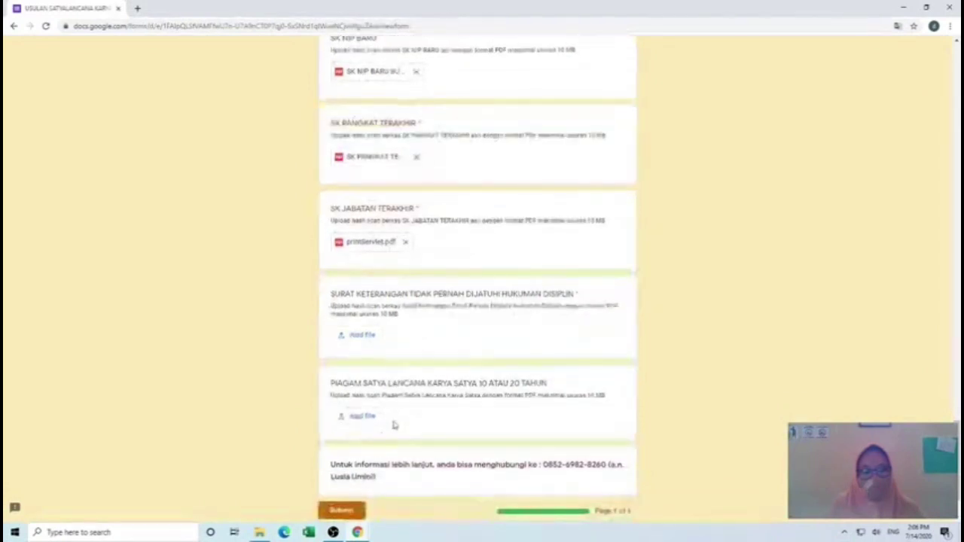
- Upload SURAT PERNYATAAN.pdf to the disciplinary-statement question
click(362, 336)
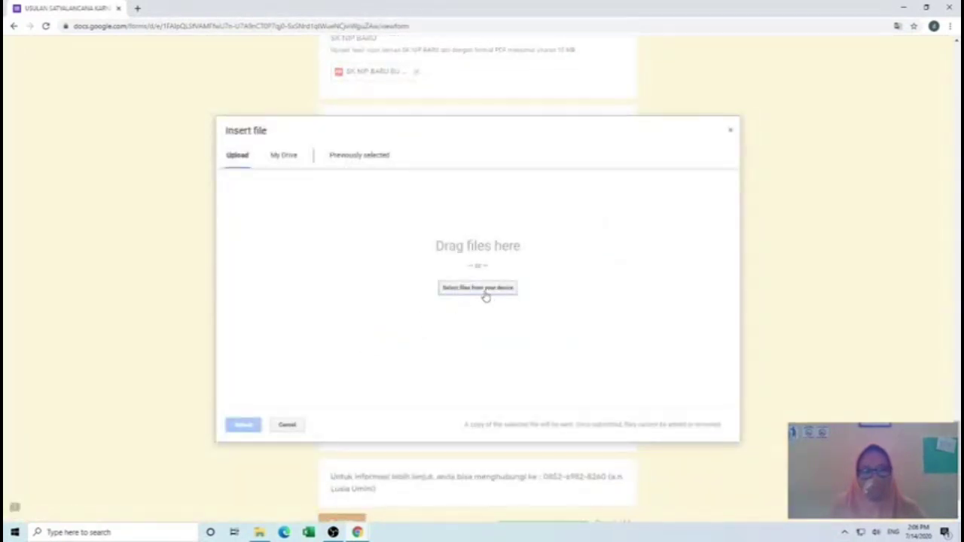
click(486, 294)
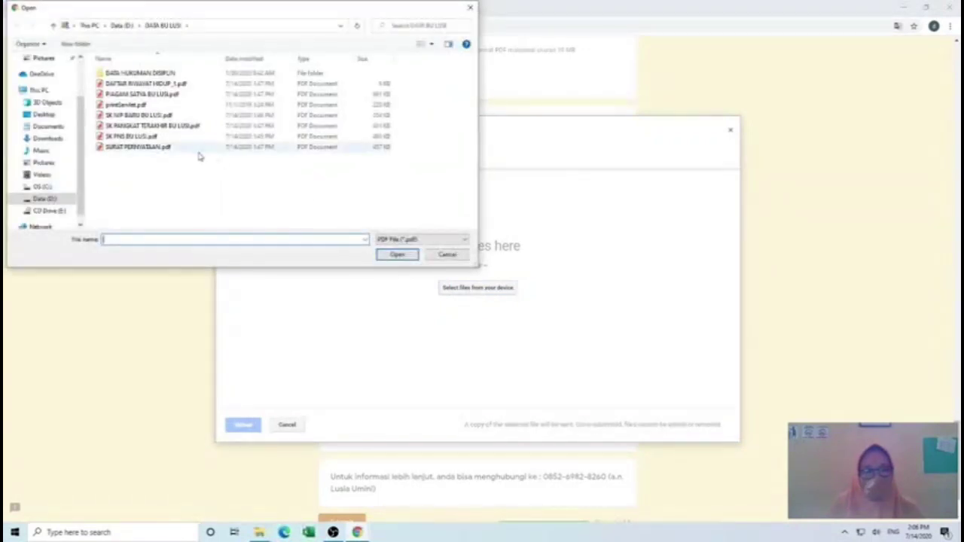
click(159, 148)
click(399, 256)
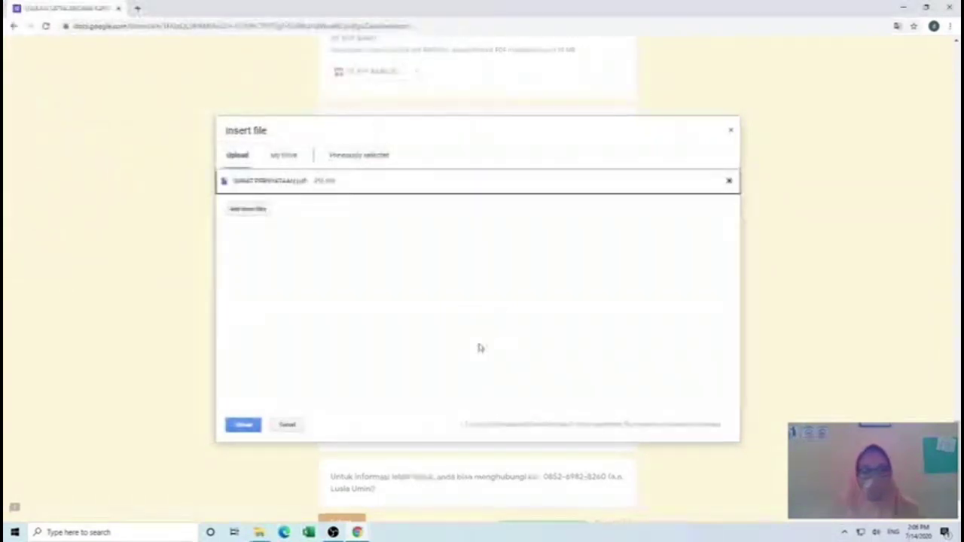
click(245, 426)
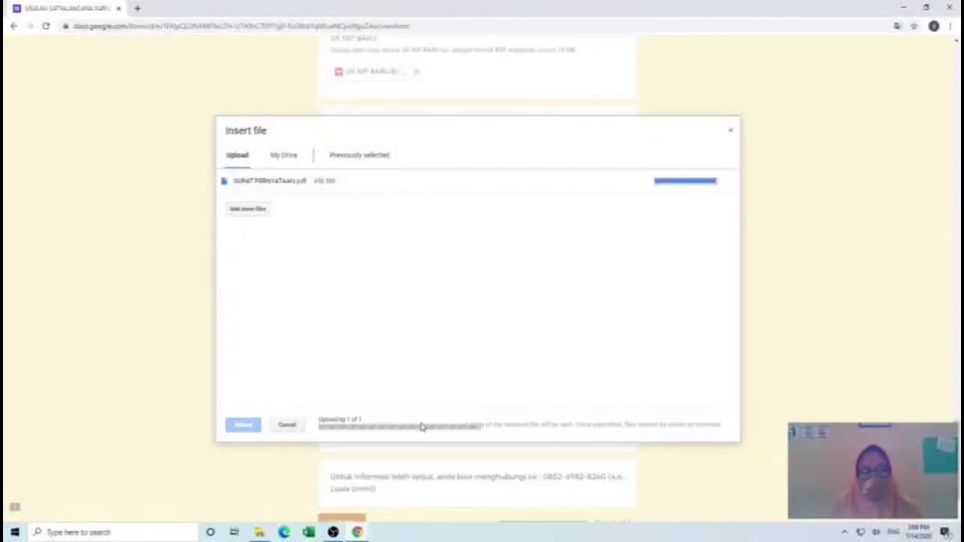
scroll(420, 426, down, 1)
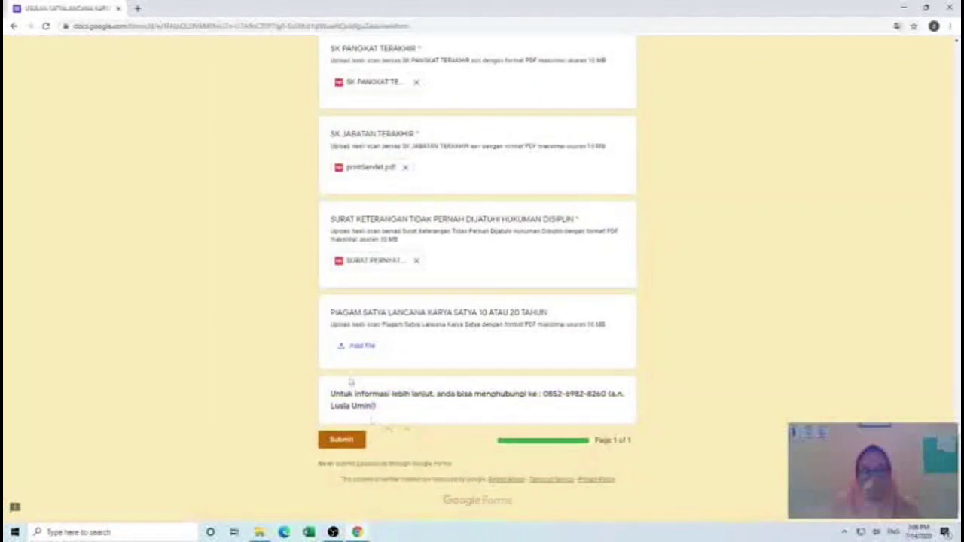
- Upload PIAGAM SATYA BU LUSI.pdf to the Piagam Satya Lancana question
click(361, 346)
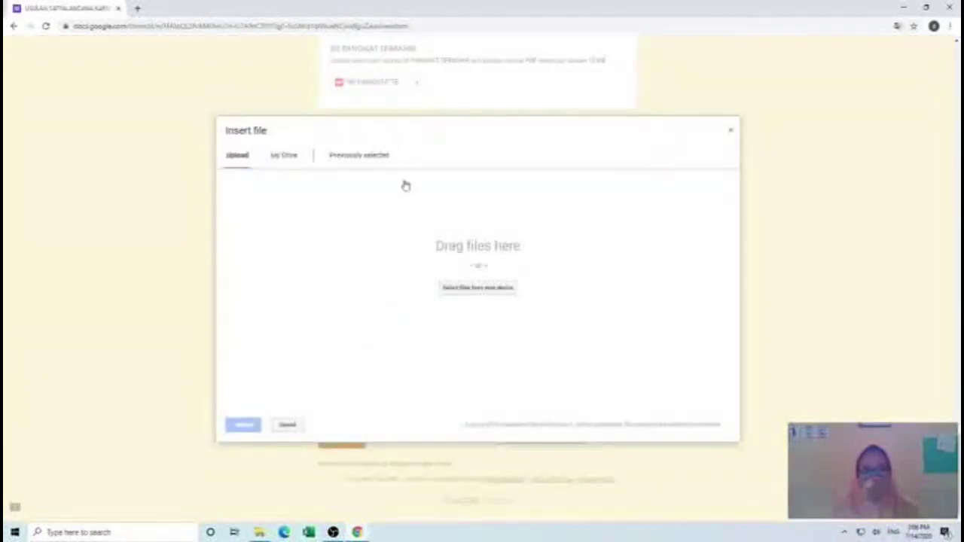
click(480, 290)
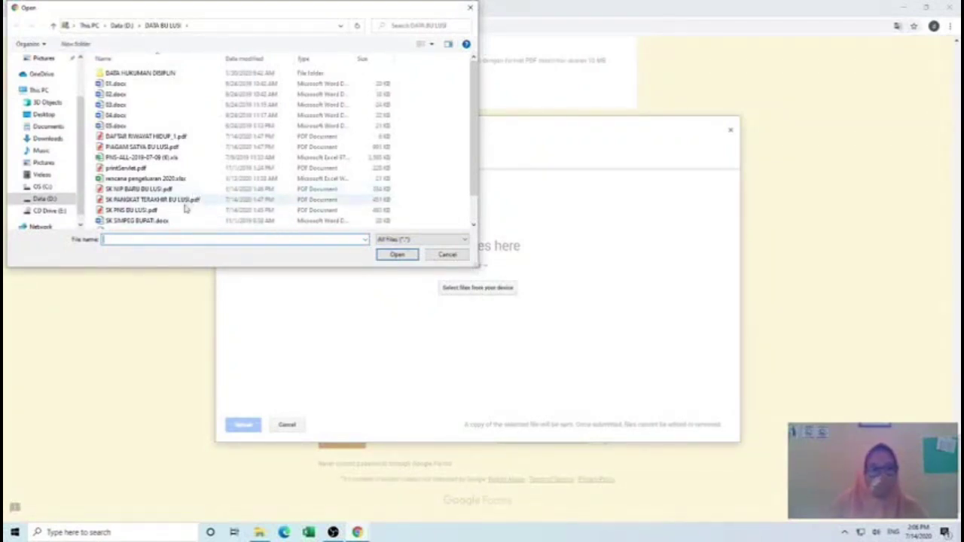
scroll(178, 211, down, 1)
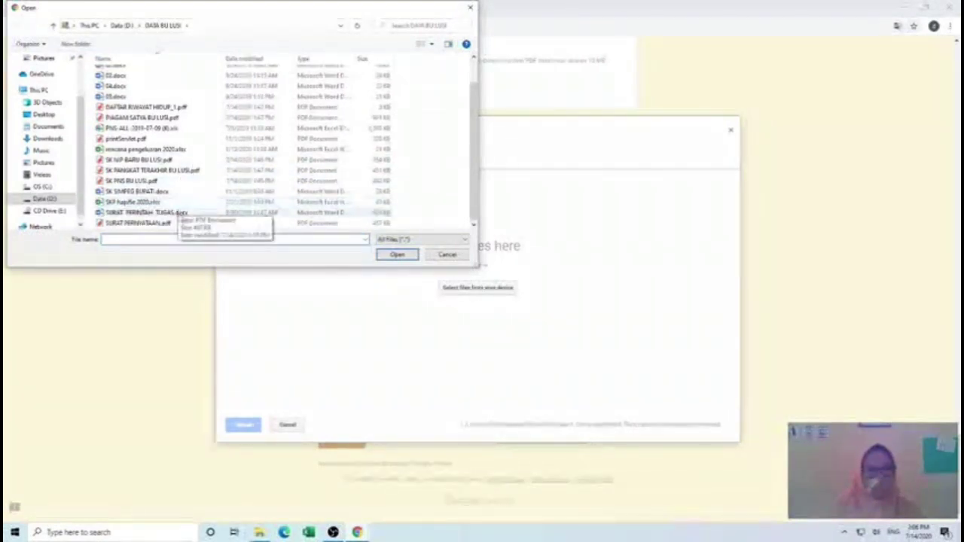
click(139, 119)
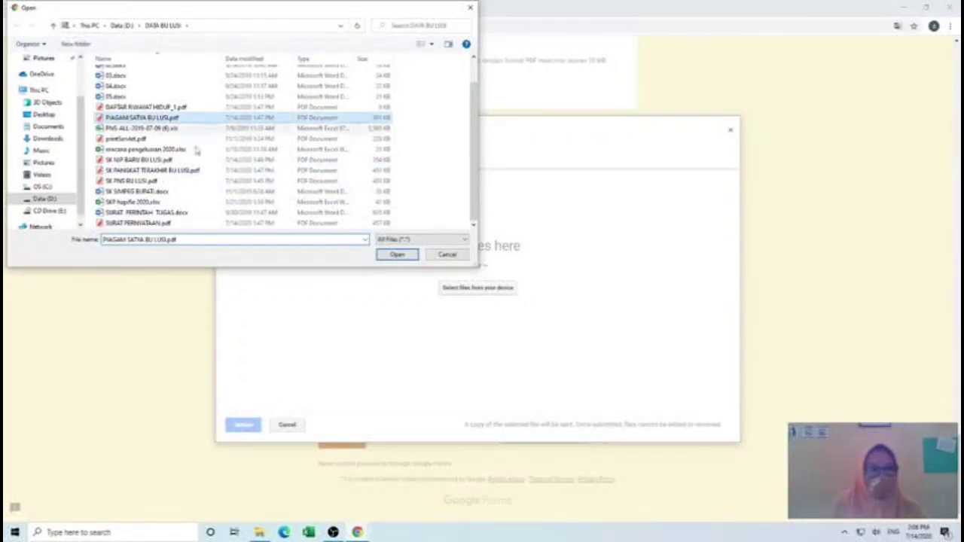
click(397, 256)
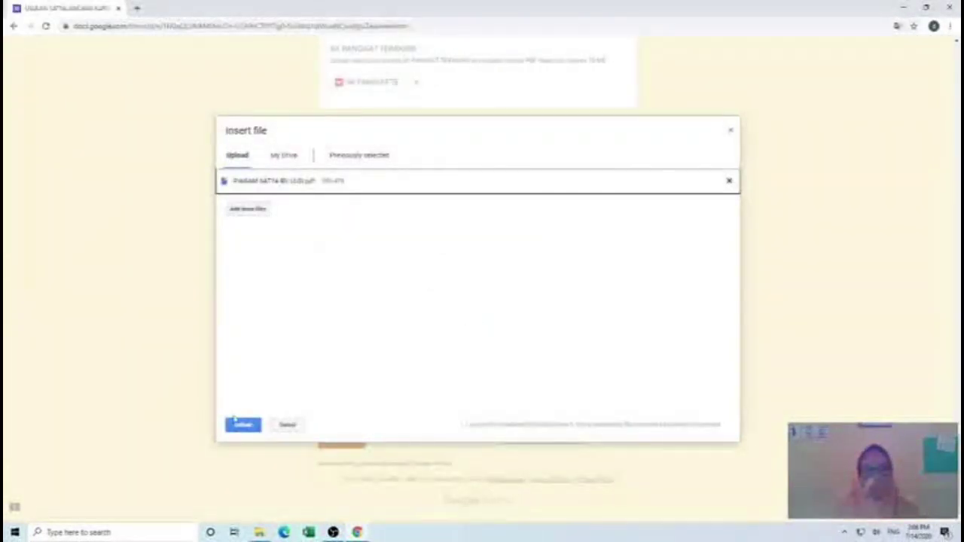
click(241, 426)
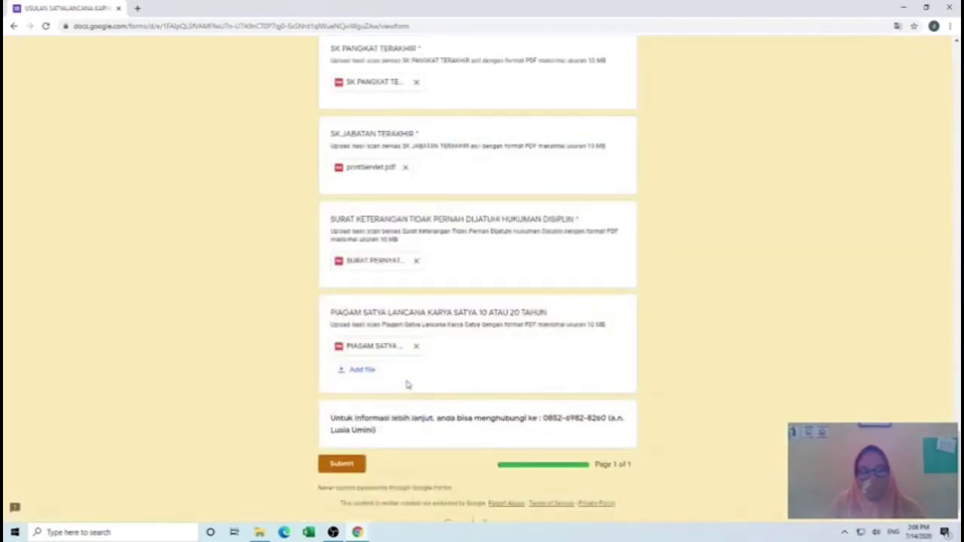
- Review every answer and attached PDF in the proposal, then submit the form
scroll(408, 399, down, 1)
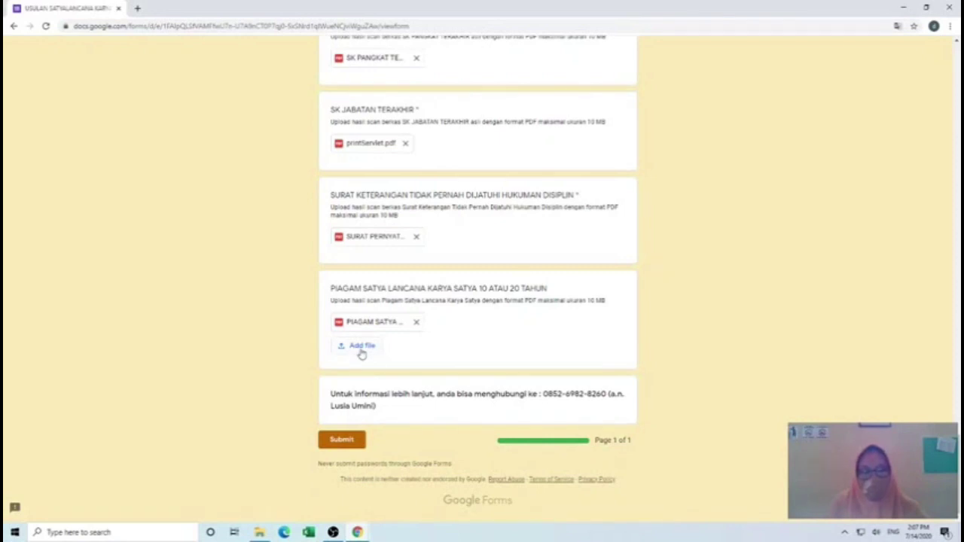
scroll(361, 352, up, 5)
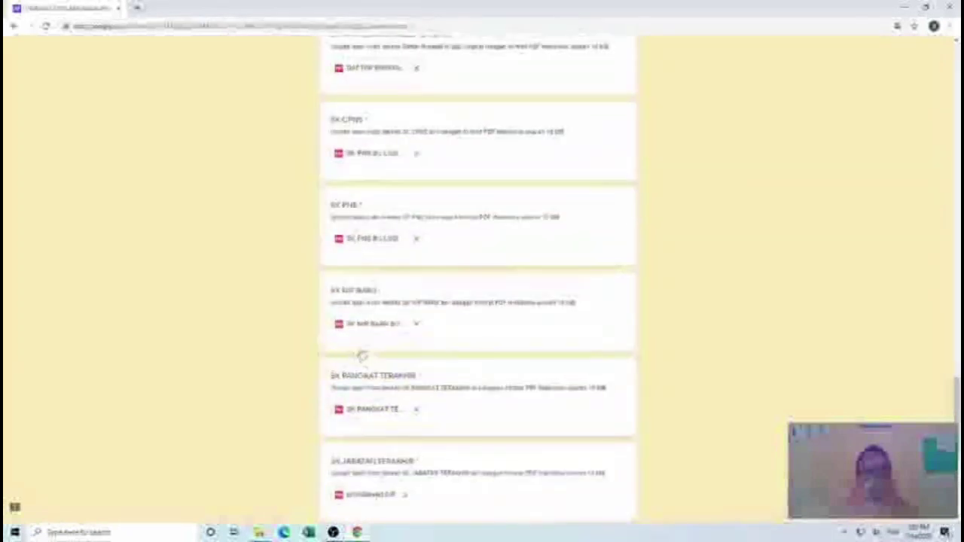
scroll(362, 352, up, 5)
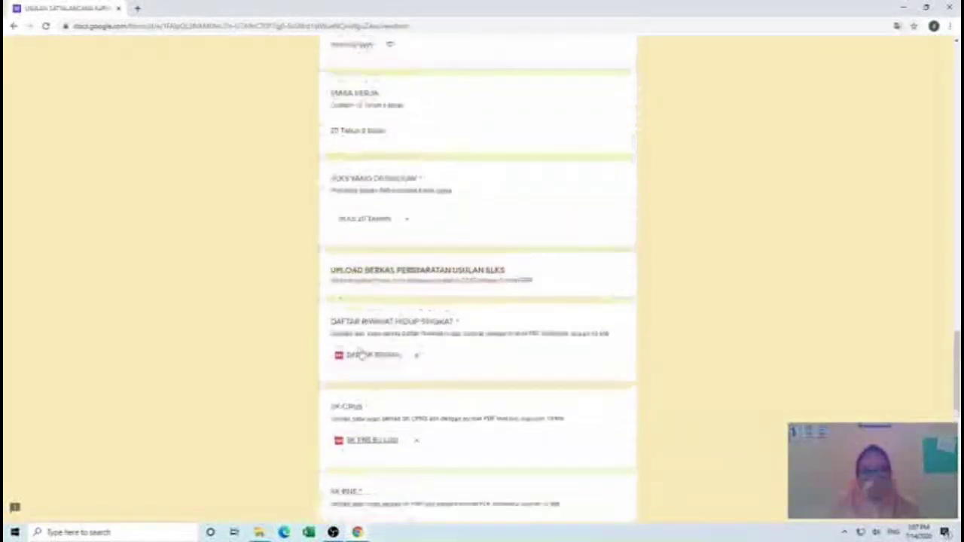
scroll(461, 354, up, 4)
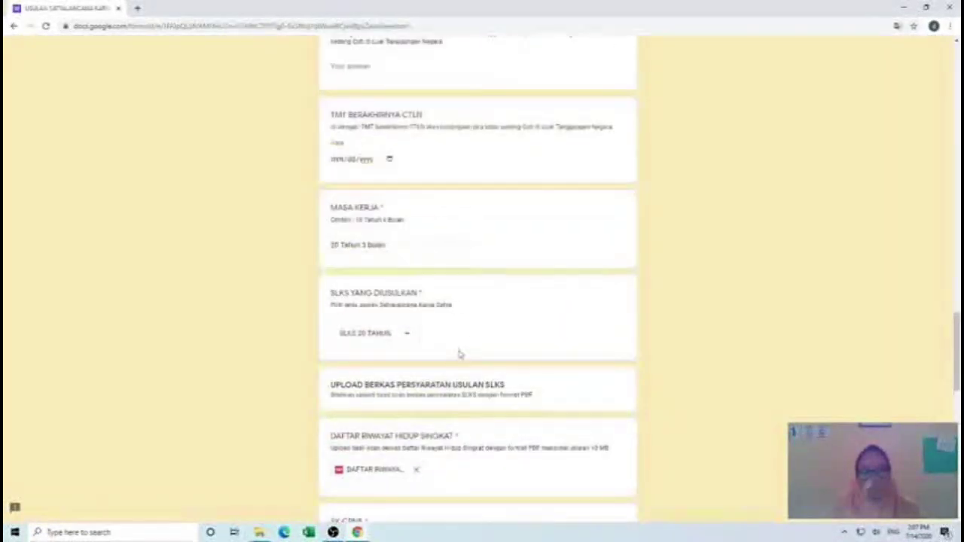
scroll(461, 354, up, 3)
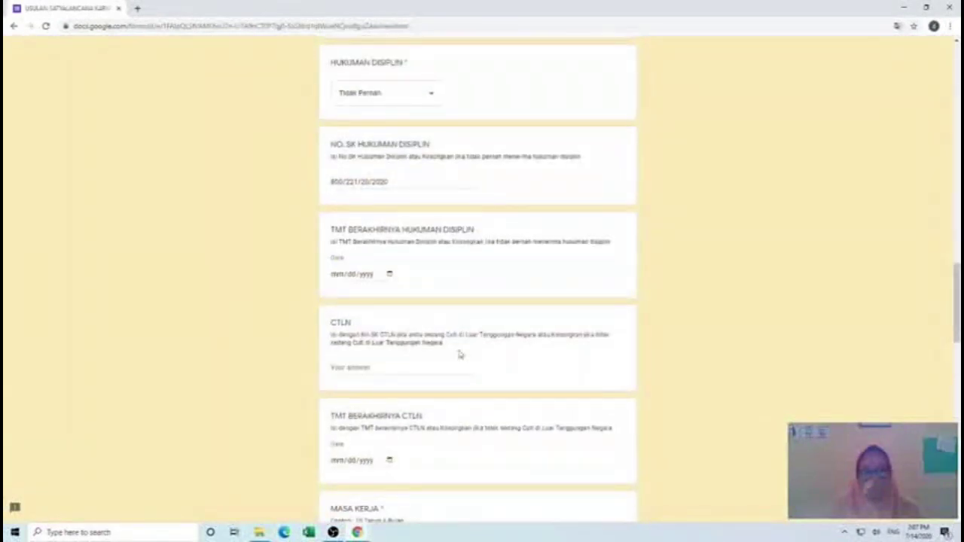
scroll(461, 354, up, 8)
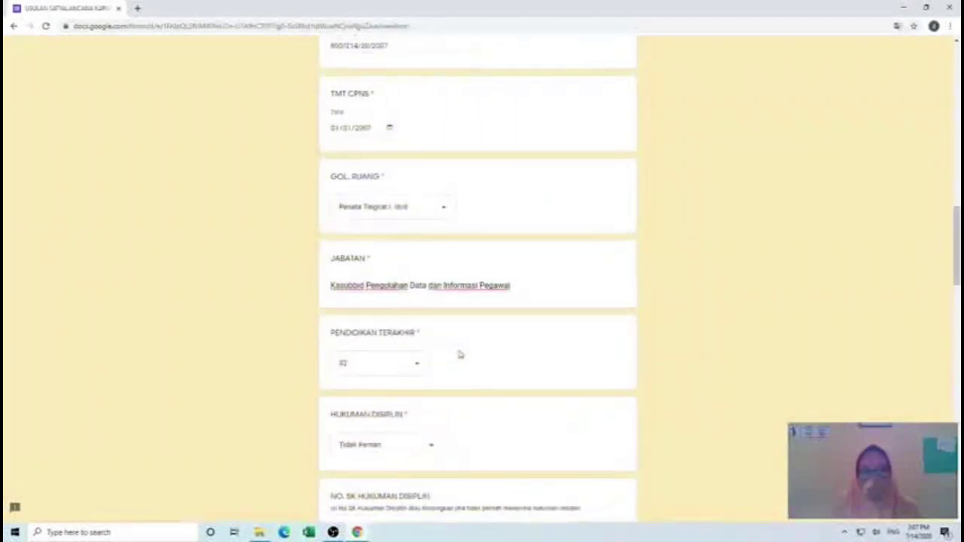
scroll(459, 354, up, 9)
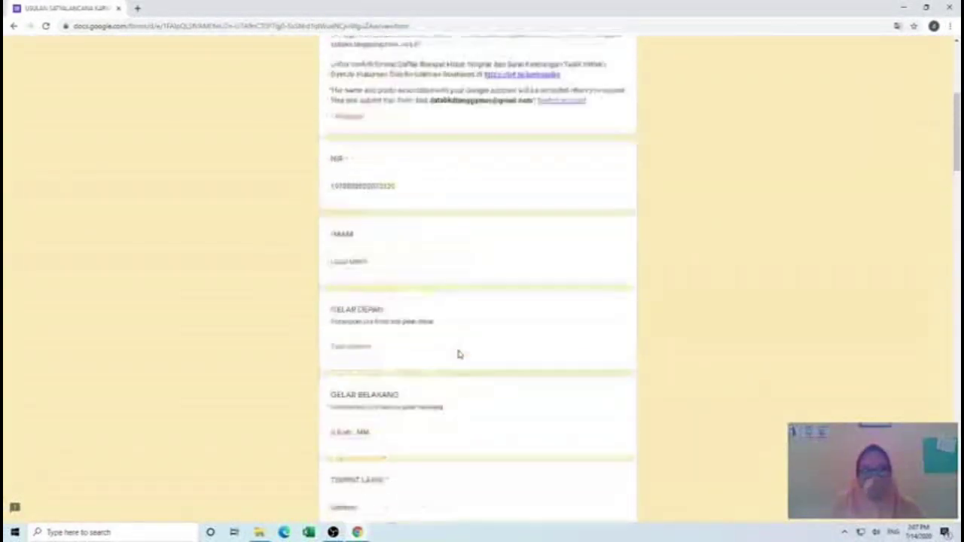
scroll(457, 349, up, 3)
scroll(458, 349, down, 12)
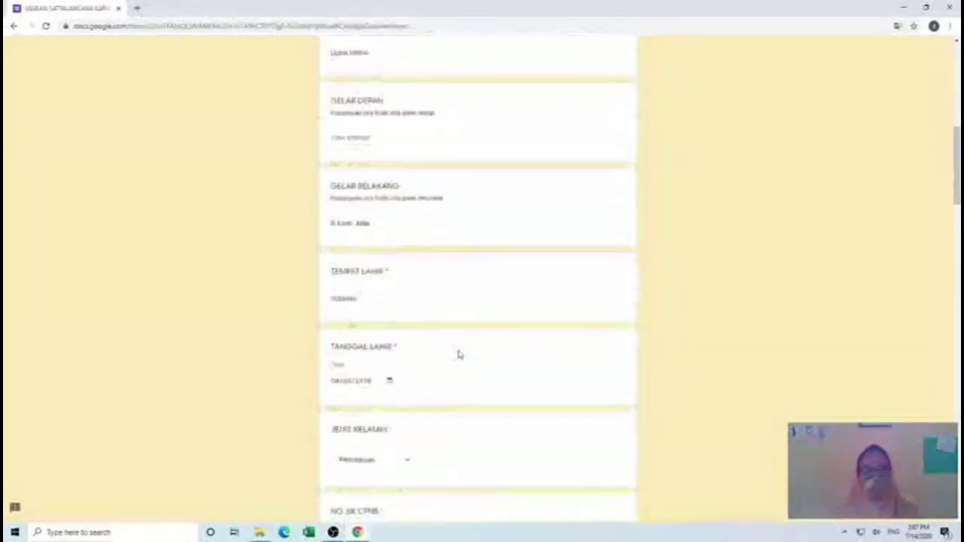
scroll(458, 350, down, 20)
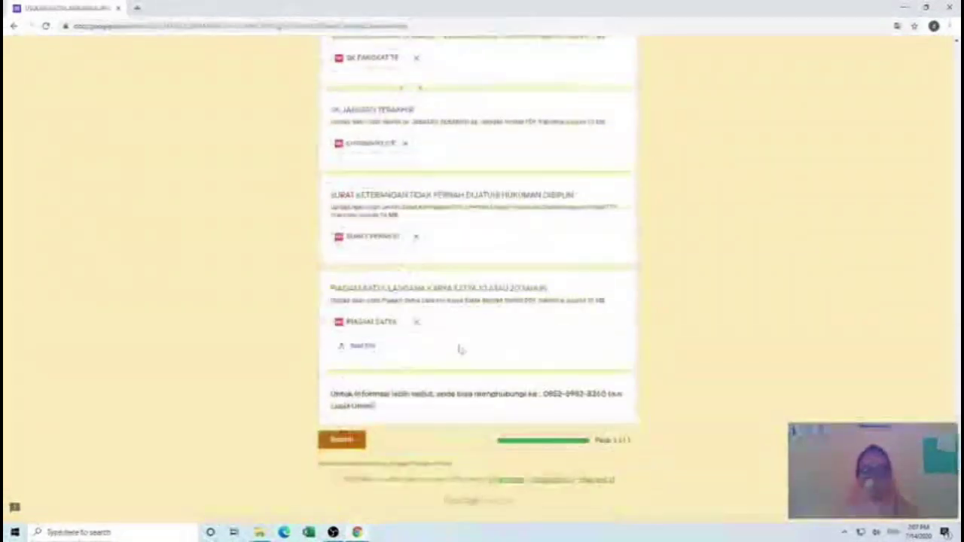
click(348, 445)
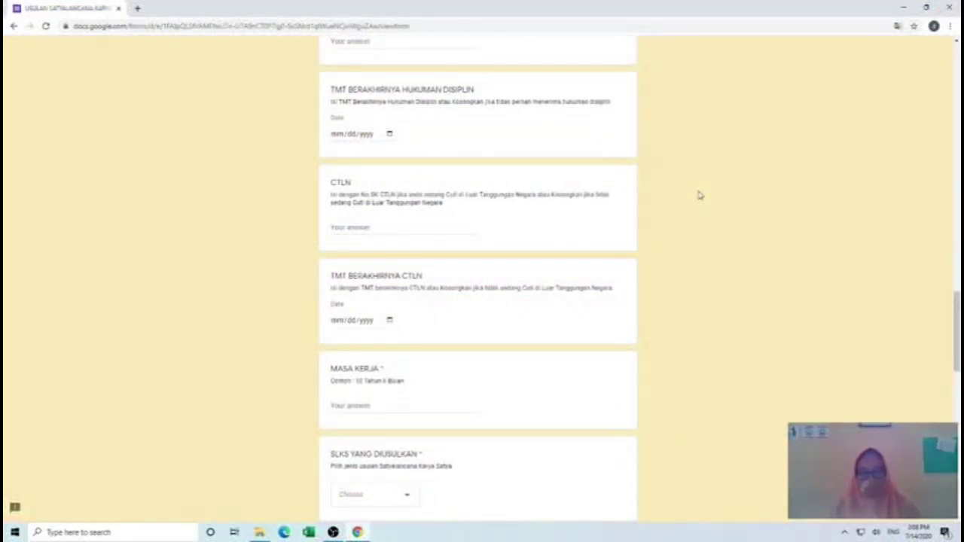
- Close the browser window, bringing up the Leave site? confirmation
click(947, 9)
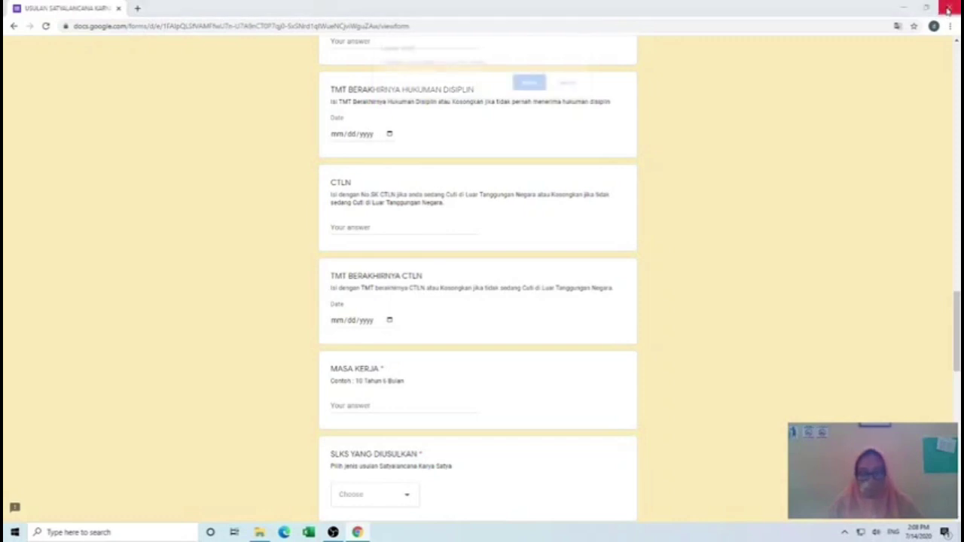